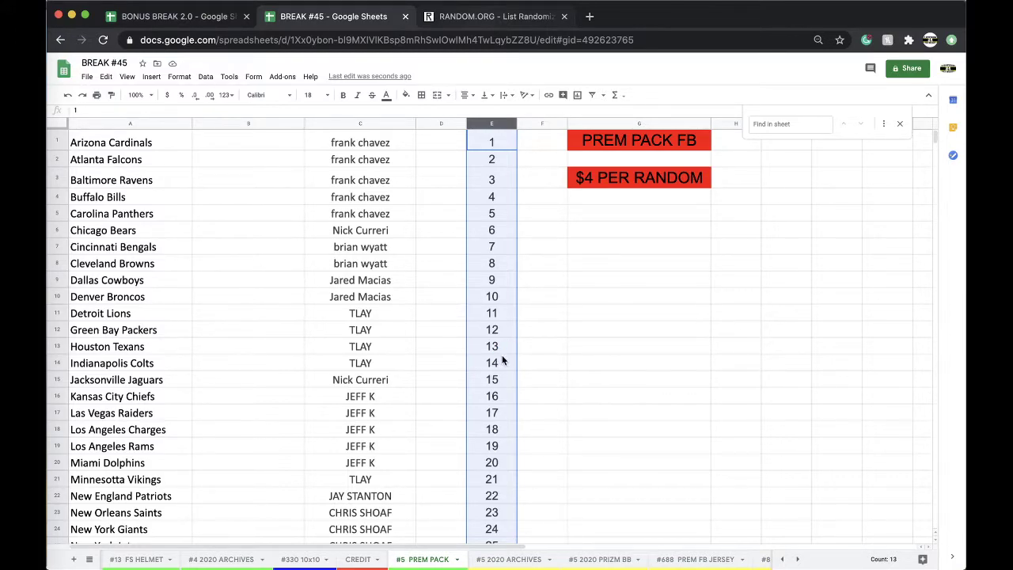
Switch from the BREAK #45 spreadsheet to the RANDOM.ORG List Randomizer tab
{"action": "key", "text": "ctrl+Tab"}
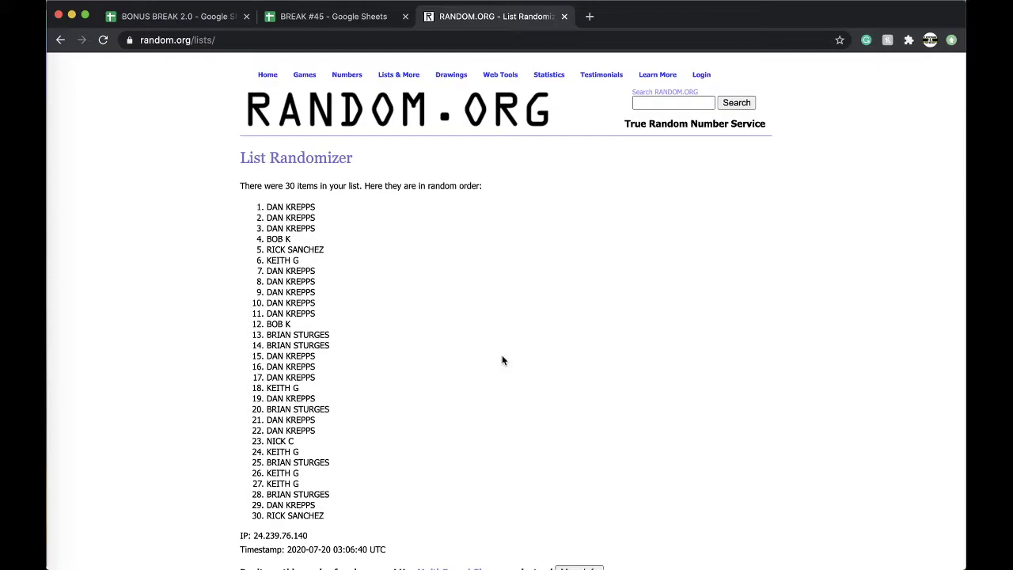
Reload the RANDOM.ORG list randomizer and undo the stray name pasted into its list box
{"action": "left_click", "coordinate": [333, 41]}
{"action": "key", "text": "Return"}
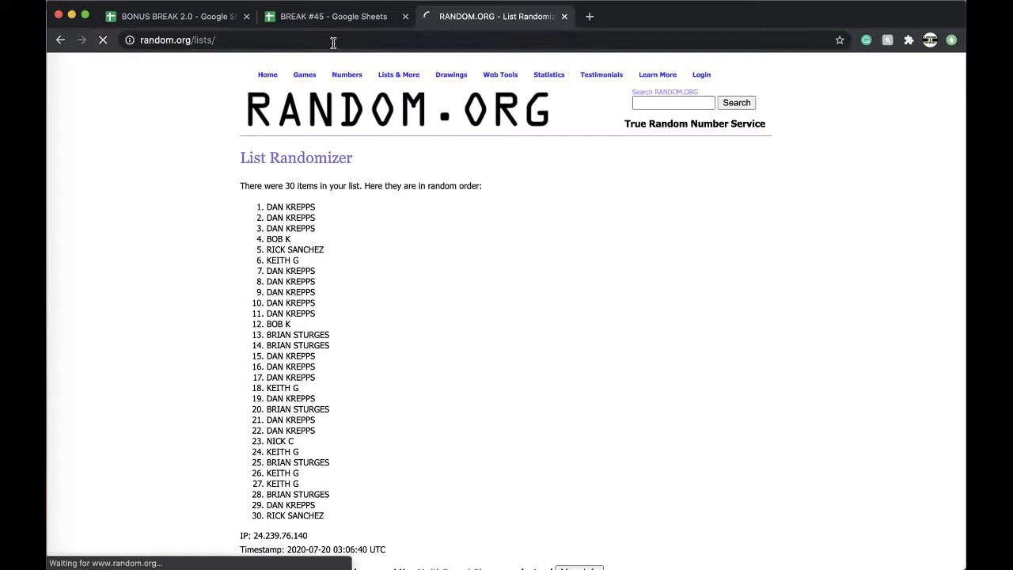
{"action": "left_click", "coordinate": [305, 366]}
{"action": "key", "text": "super+z"}
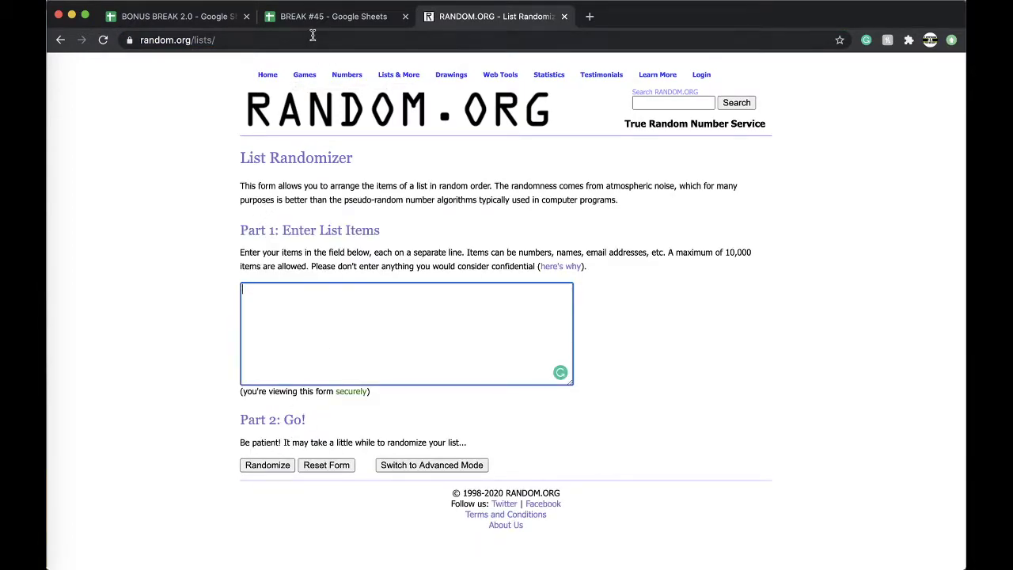
{"action": "left_click", "coordinate": [307, 20]}
{"action": "left_click", "coordinate": [465, 17]}
Randomize the 134-number list five times, then go back to the BREAK #45 sheet
{"action": "left_click", "coordinate": [269, 465]}
{"action": "scroll", "coordinate": [276, 464], "scroll_direction": "down", "scroll_amount": 15}
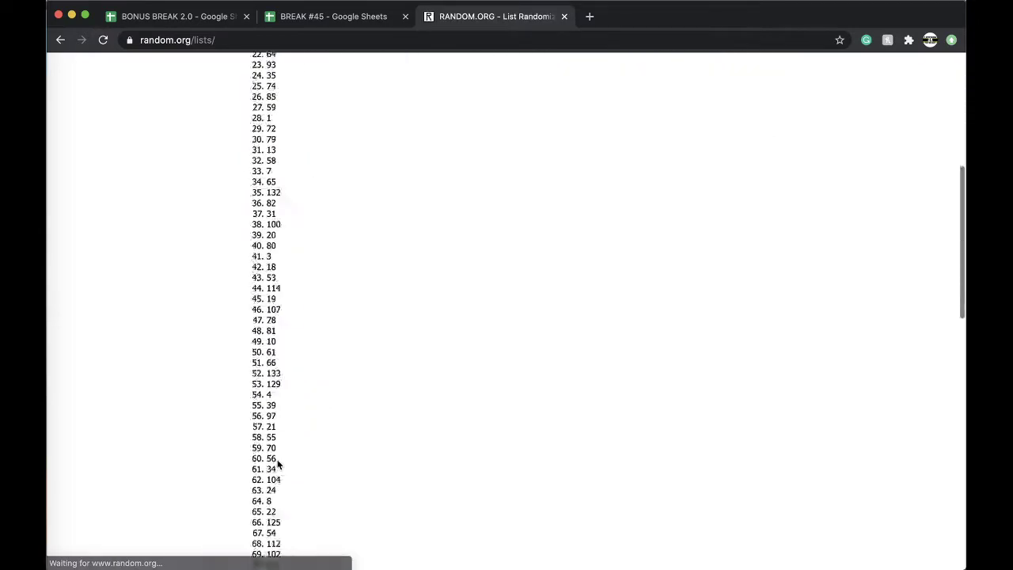
{"action": "left_click", "coordinate": [258, 483]}
{"action": "scroll", "coordinate": [259, 491], "scroll_direction": "down", "scroll_amount": 15}
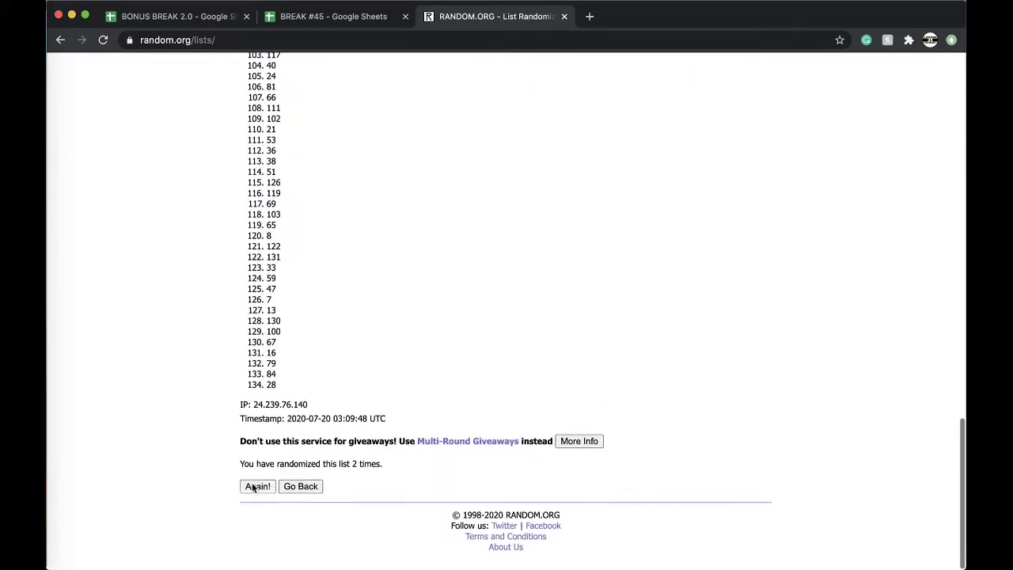
{"action": "left_click", "coordinate": [262, 484]}
{"action": "left_click", "coordinate": [259, 486]}
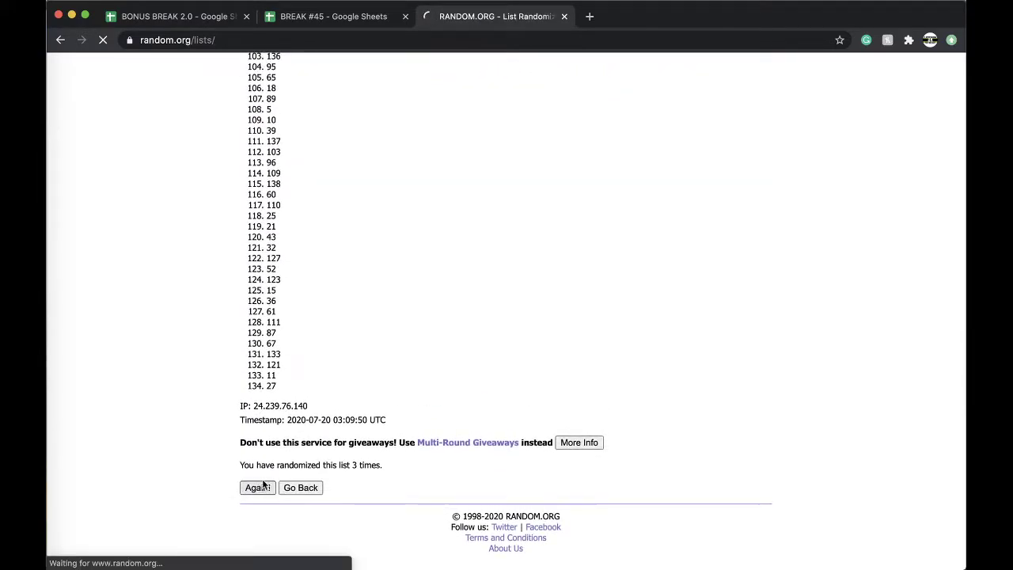
{"action": "left_click", "coordinate": [258, 488]}
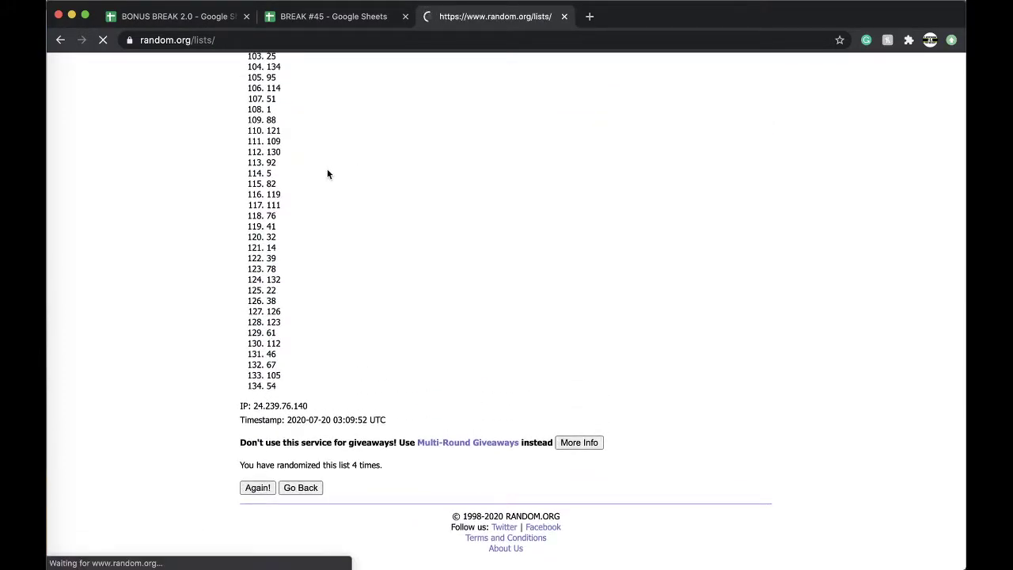
{"action": "left_click", "coordinate": [366, 20]}
{"action": "scroll", "coordinate": [511, 341], "scroll_direction": "down", "scroll_amount": 20}
Fill the spot-128 cell E124 on #5 PREM PACK red
{"action": "scroll", "coordinate": [490, 396], "scroll_direction": "down", "scroll_amount": 4}
{"action": "left_click", "coordinate": [490, 396]}
{"action": "scroll", "coordinate": [490, 396], "scroll_direction": "down", "scroll_amount": 7}
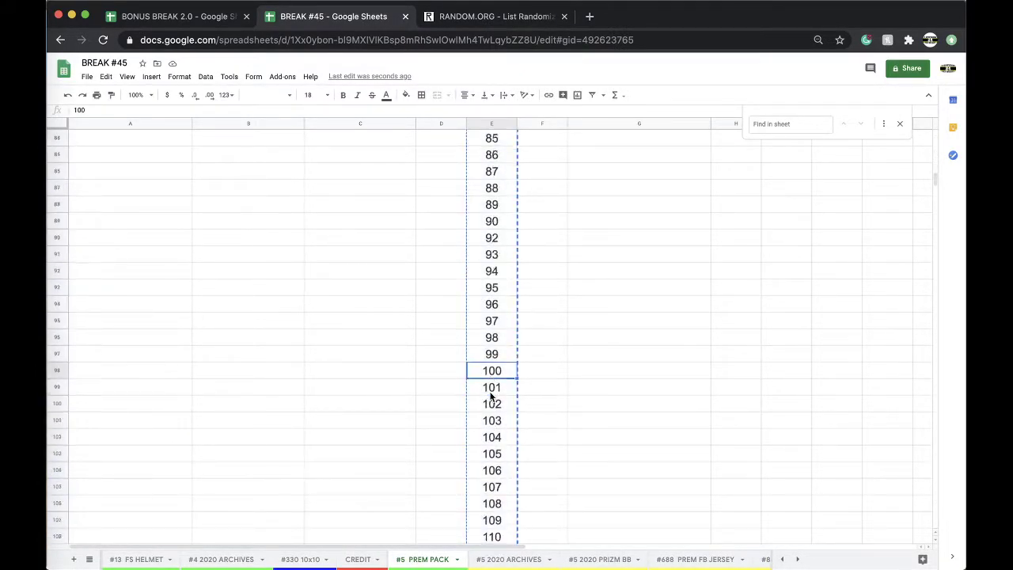
{"action": "left_click", "coordinate": [489, 394]}
{"action": "left_click", "coordinate": [491, 404]}
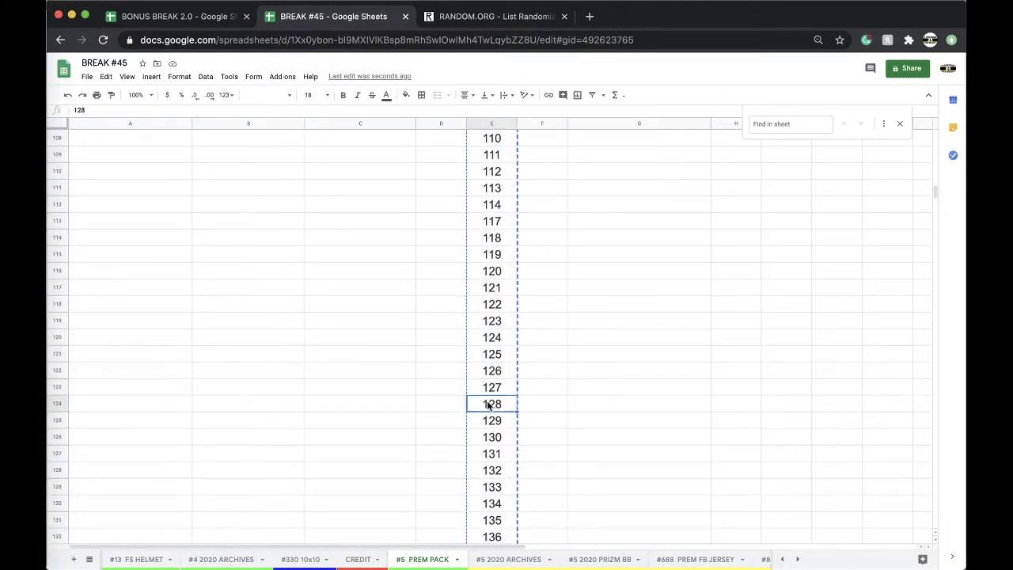
{"action": "left_click", "coordinate": [405, 94]}
{"action": "left_click", "coordinate": [421, 139]}
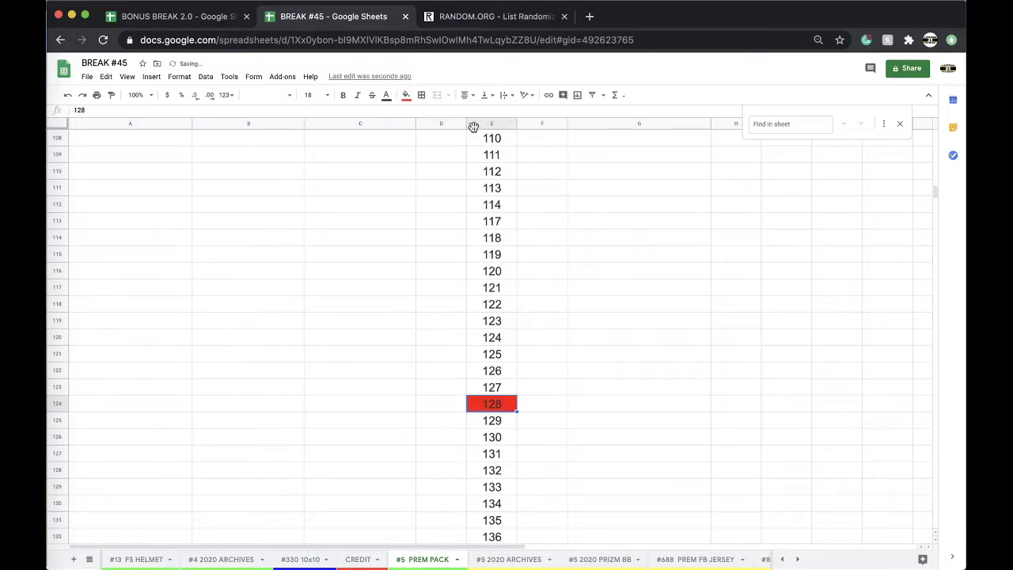
Duplicate the #5 PREM PACK sheet and rename the copy #6 PREM PACK
{"action": "left_click", "coordinate": [491, 123]}
{"action": "right_click", "coordinate": [432, 561]}
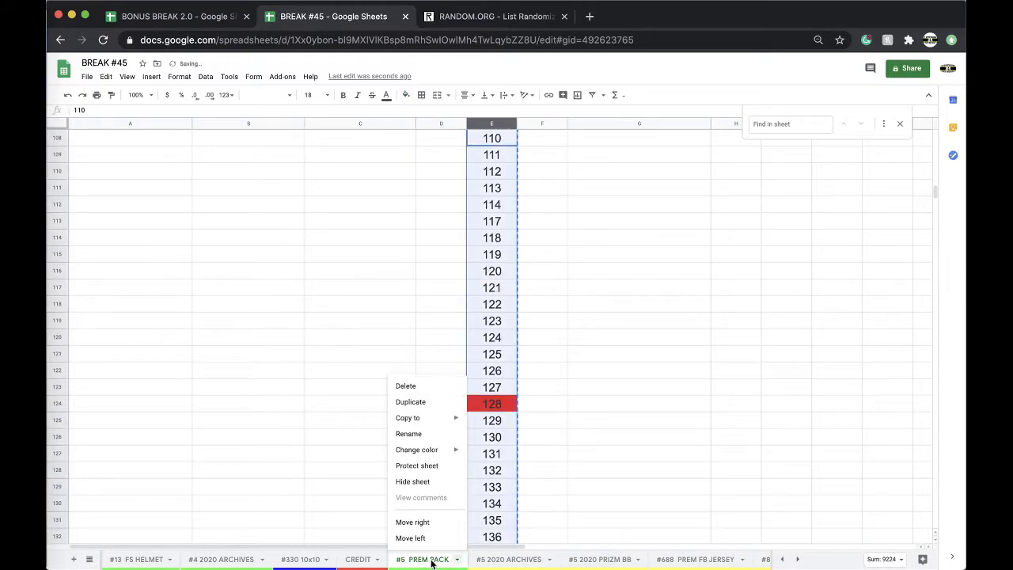
{"action": "left_click", "coordinate": [427, 403]}
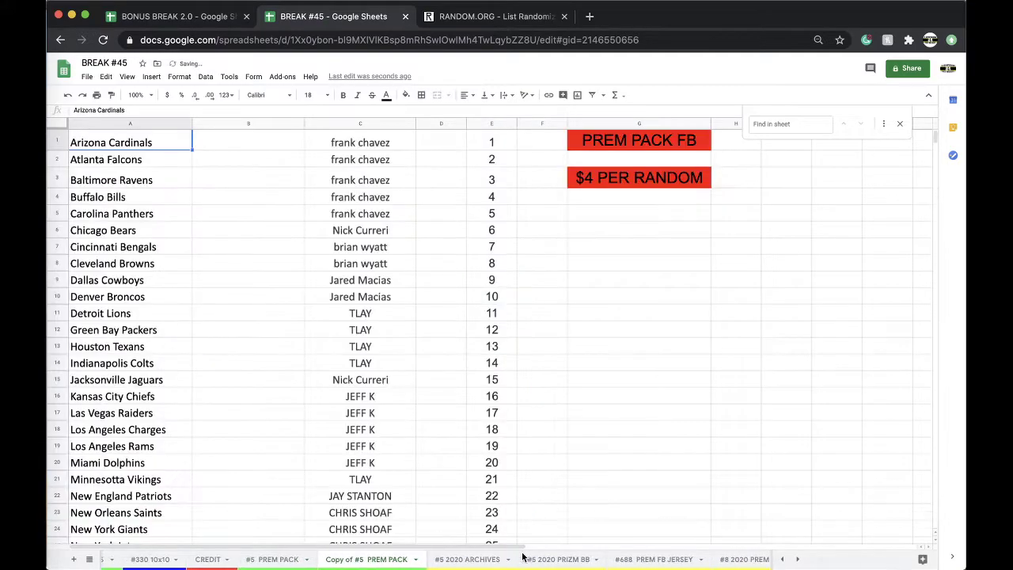
{"action": "left_click", "coordinate": [365, 560]}
{"action": "key", "text": "BackSpace"}
{"action": "key", "text": "BackSpace"}
{"action": "key", "text": "BackSpace"}
{"action": "key", "text": "BackSpace"}
{"action": "key", "text": "BackSpace"}
{"action": "key", "text": "BackSpace"}
{"action": "key", "text": "BackSpace"}
{"action": "key", "text": "BackSpace"}
{"action": "key", "text": "BackSpace"}
{"action": "key", "text": "BackSpace"}
{"action": "type", "text": "#6"}
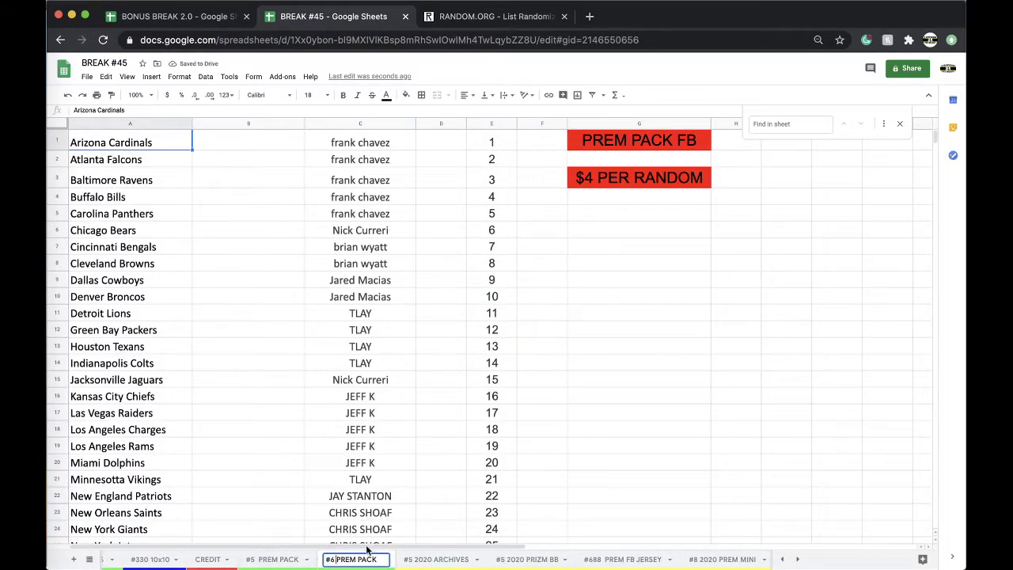
{"action": "key", "text": "Return"}
Clear the buyer names in column C and move the tab after #688 PREM FB JERSEY
{"action": "right_click", "coordinate": [366, 559]}
{"action": "mouse_move", "coordinate": [348, 449]}
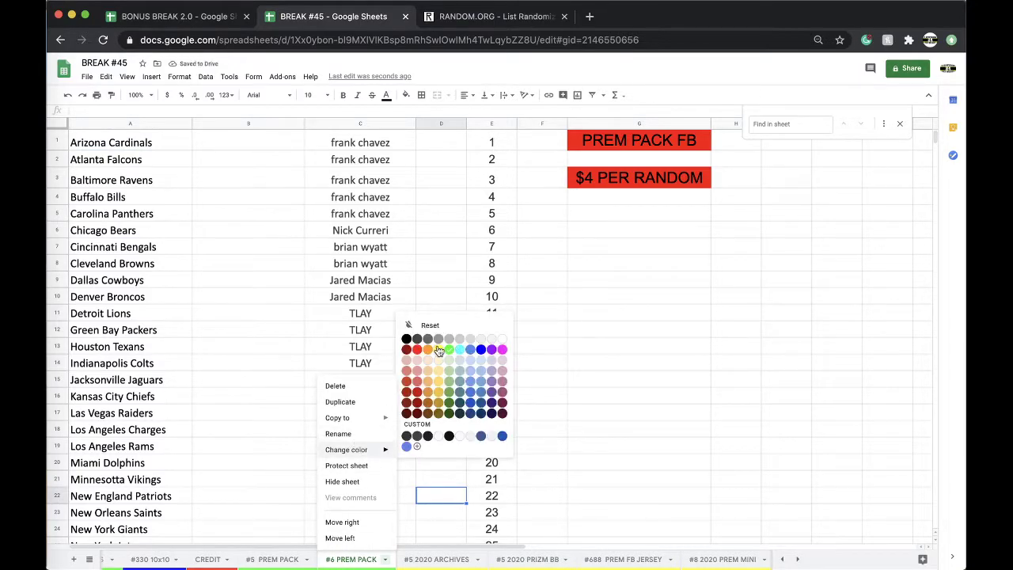
{"action": "left_click", "coordinate": [361, 124]}
{"action": "key", "text": "Delete"}
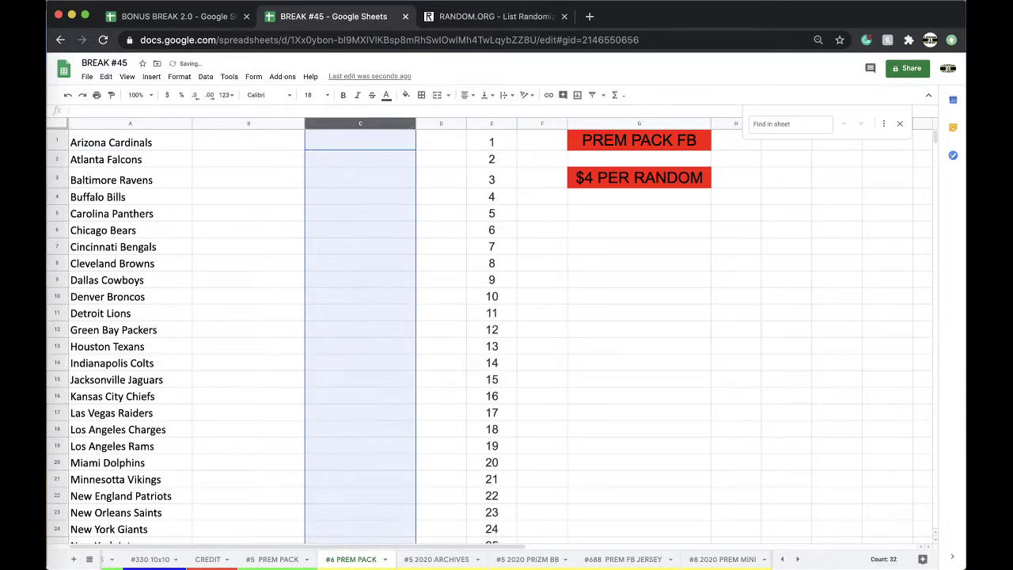
{"action": "left_click_drag", "start_coordinate": [360, 564], "coordinate": [633, 561]}
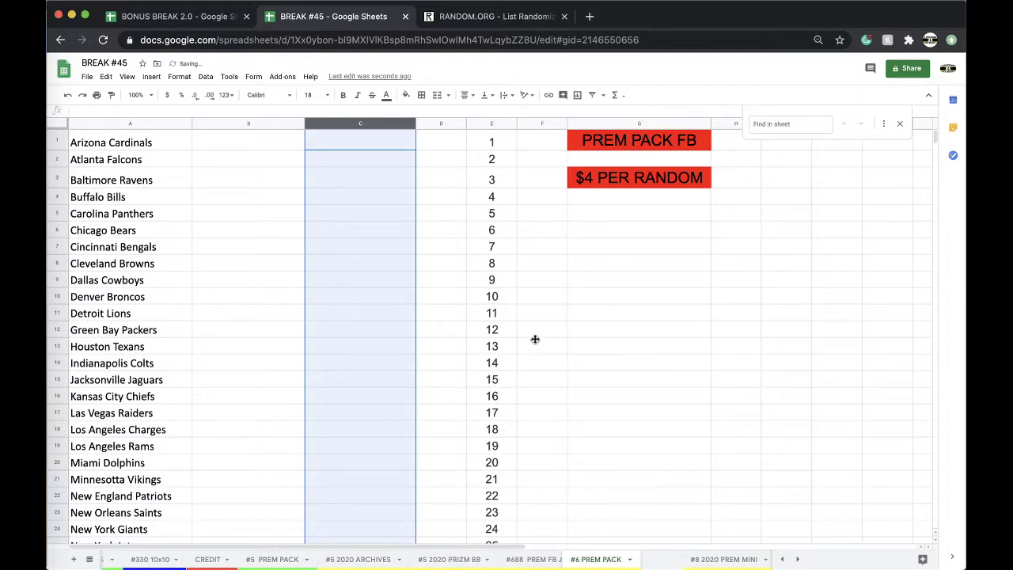
Delete the red spot-128 row from #6 PREM PACK
{"action": "left_click", "coordinate": [485, 125]}
{"action": "scroll", "coordinate": [522, 214], "scroll_direction": "down", "scroll_amount": 15}
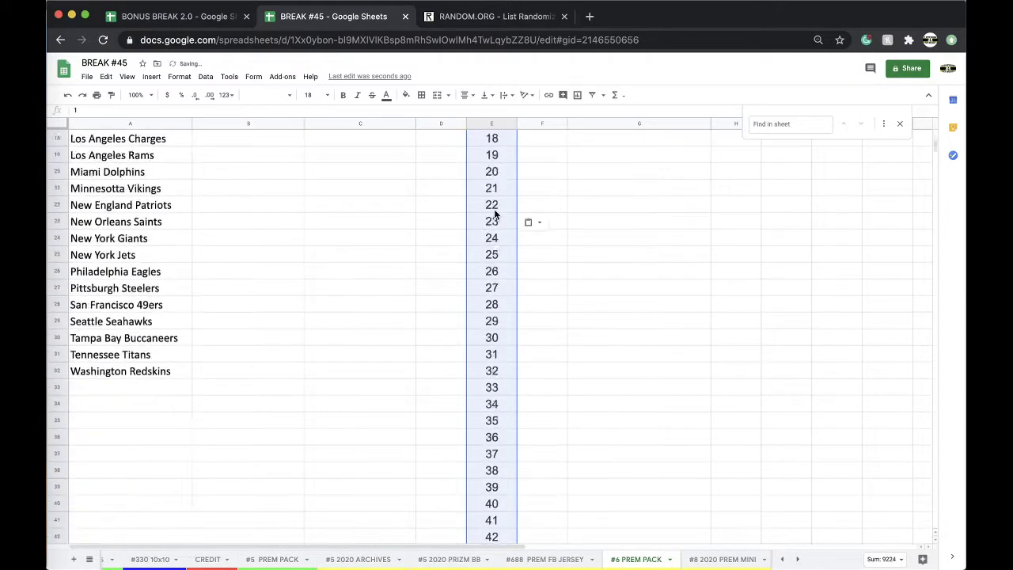
{"action": "scroll", "coordinate": [495, 218], "scroll_direction": "down", "scroll_amount": 10}
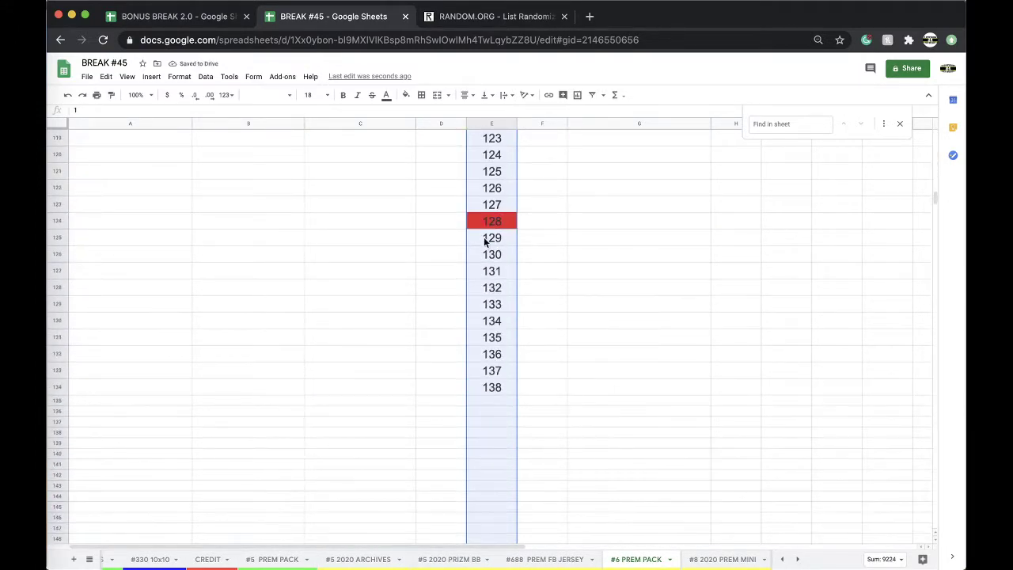
{"action": "left_click", "coordinate": [484, 220]}
{"action": "right_click", "coordinate": [483, 216]}
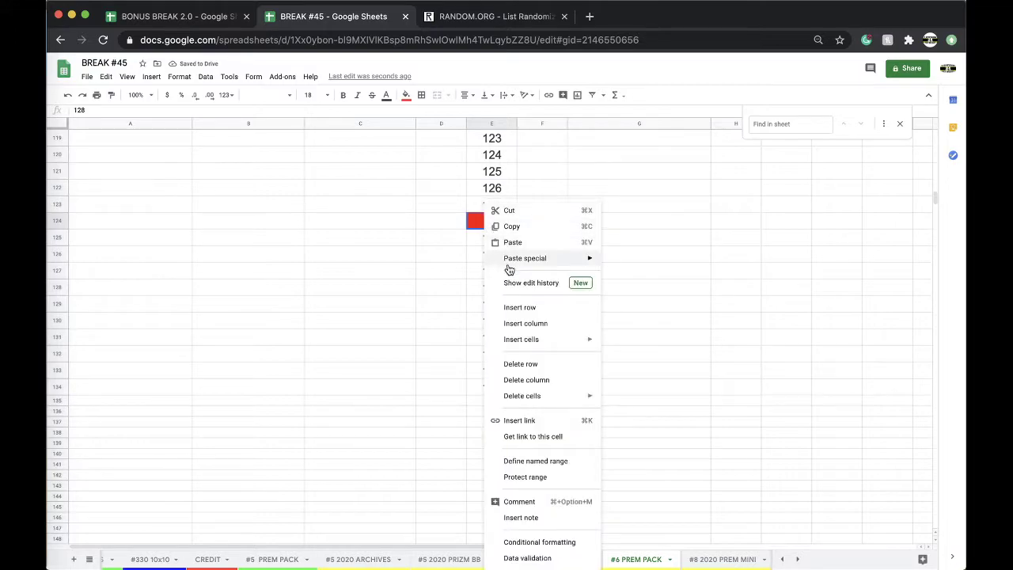
{"action": "left_click", "coordinate": [518, 363]}
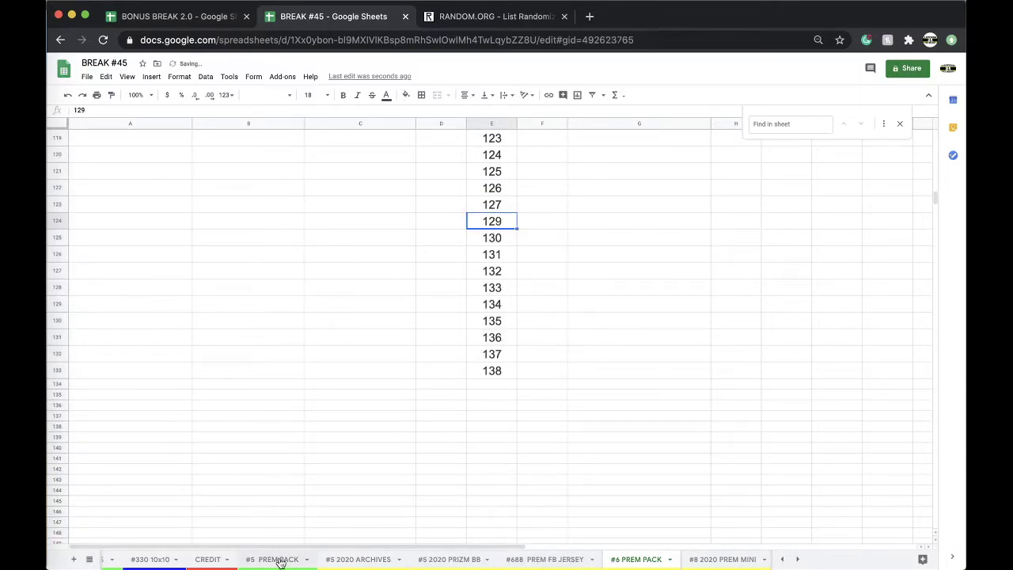
{"action": "left_click", "coordinate": [273, 558]}
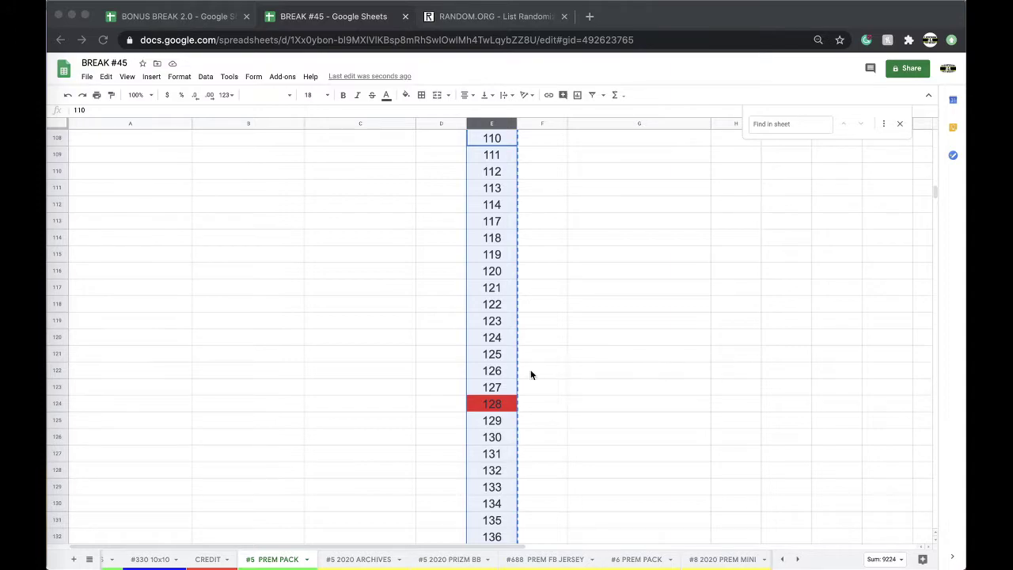
Select and copy the 32 buyer names in column C of #5 PREM PACK
{"action": "scroll", "coordinate": [295, 328], "scroll_direction": "up", "scroll_amount": 20}
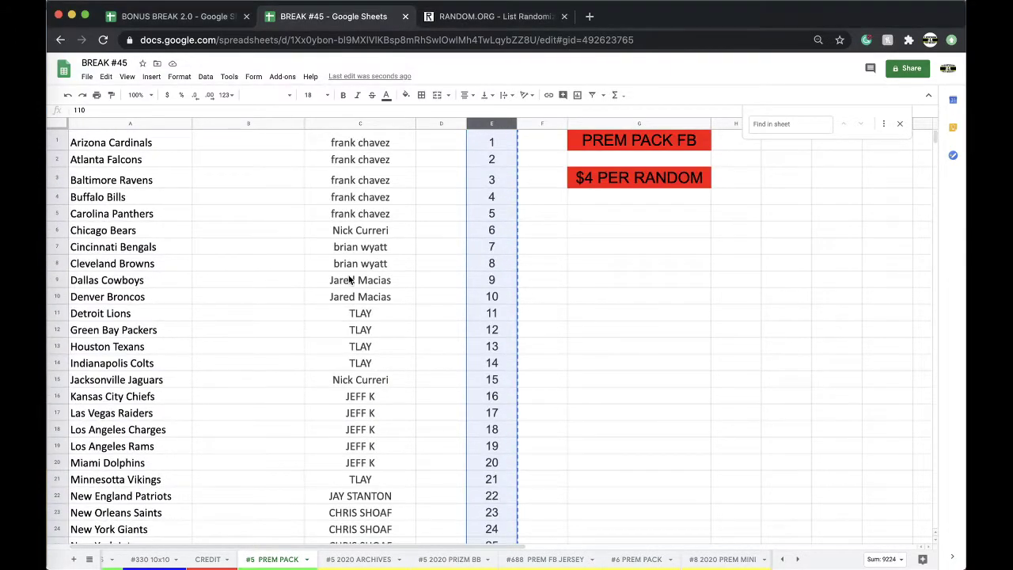
{"action": "left_click", "coordinate": [375, 232]}
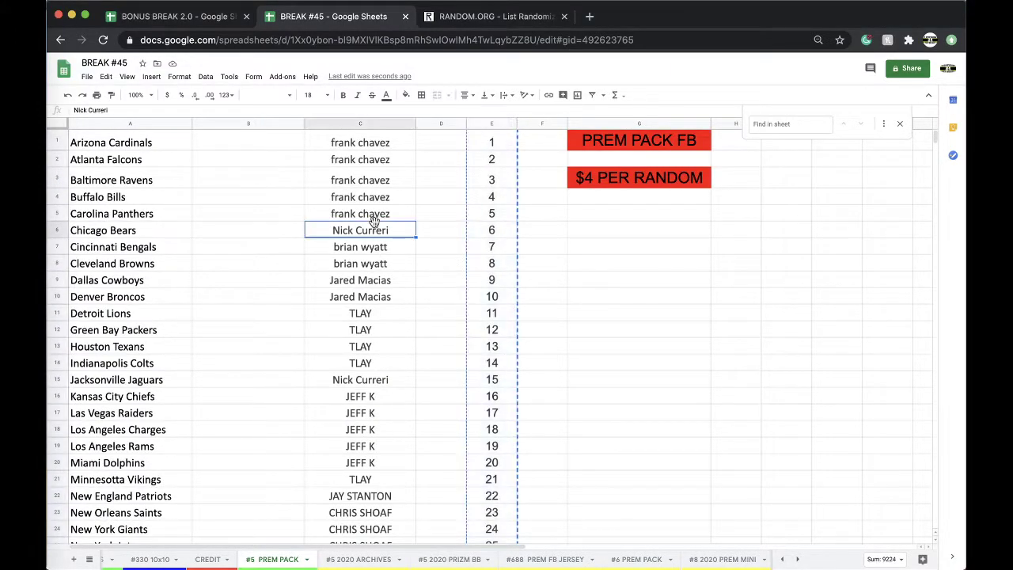
{"action": "scroll", "coordinate": [371, 247], "scroll_direction": "down", "scroll_amount": 2}
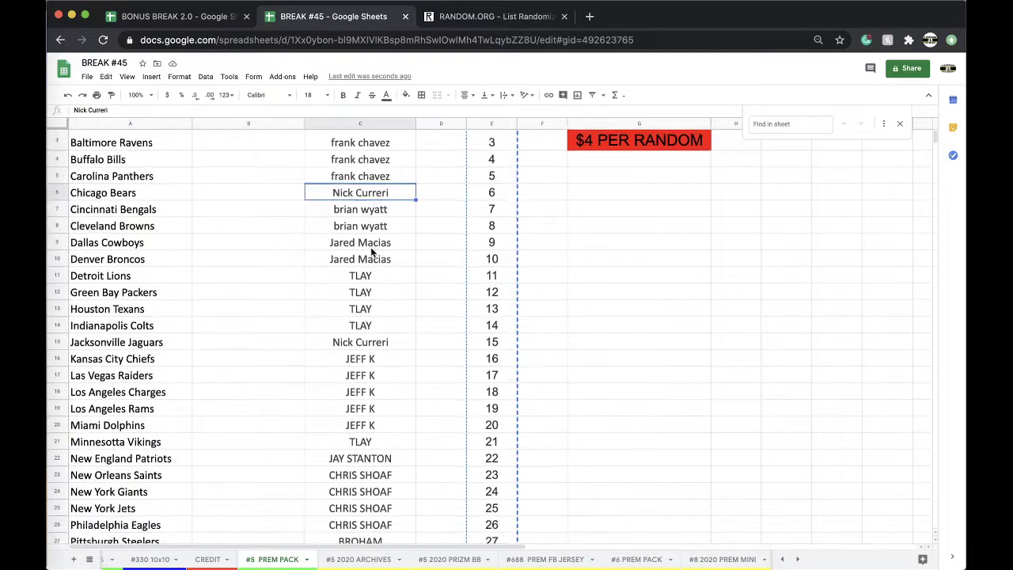
{"action": "scroll", "coordinate": [400, 289], "scroll_direction": "down", "scroll_amount": 5}
{"action": "scroll", "coordinate": [400, 290], "scroll_direction": "down", "scroll_amount": 2}
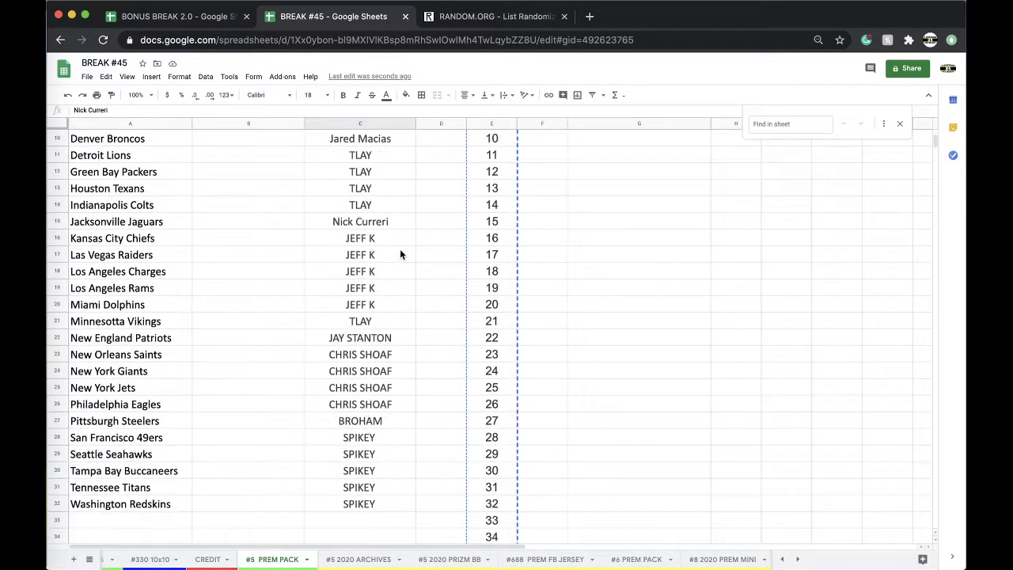
{"action": "scroll", "coordinate": [392, 268], "scroll_direction": "down", "scroll_amount": 2}
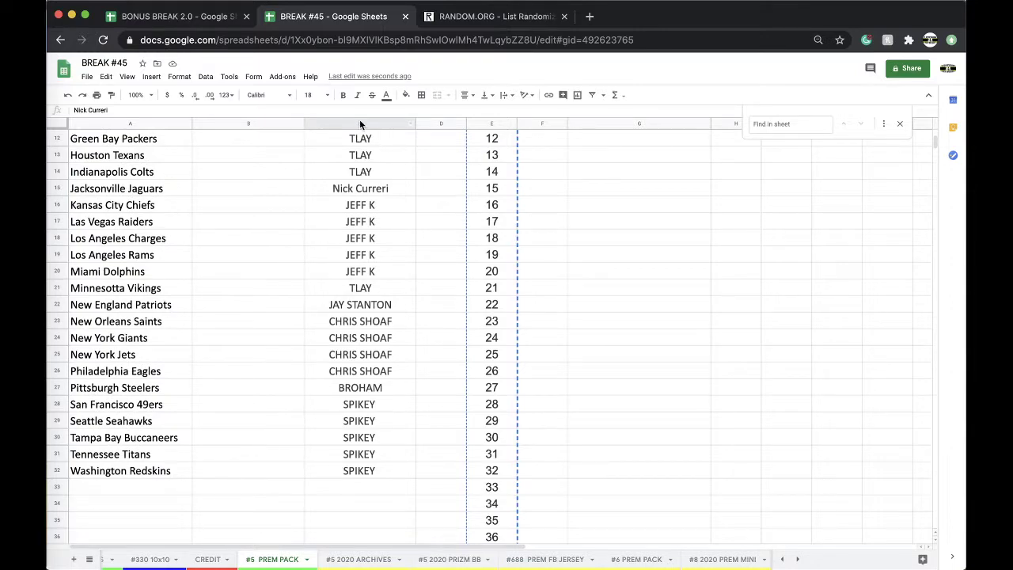
{"action": "left_click", "coordinate": [353, 125]}
{"action": "scroll", "coordinate": [356, 158], "scroll_direction": "up", "scroll_amount": 10}
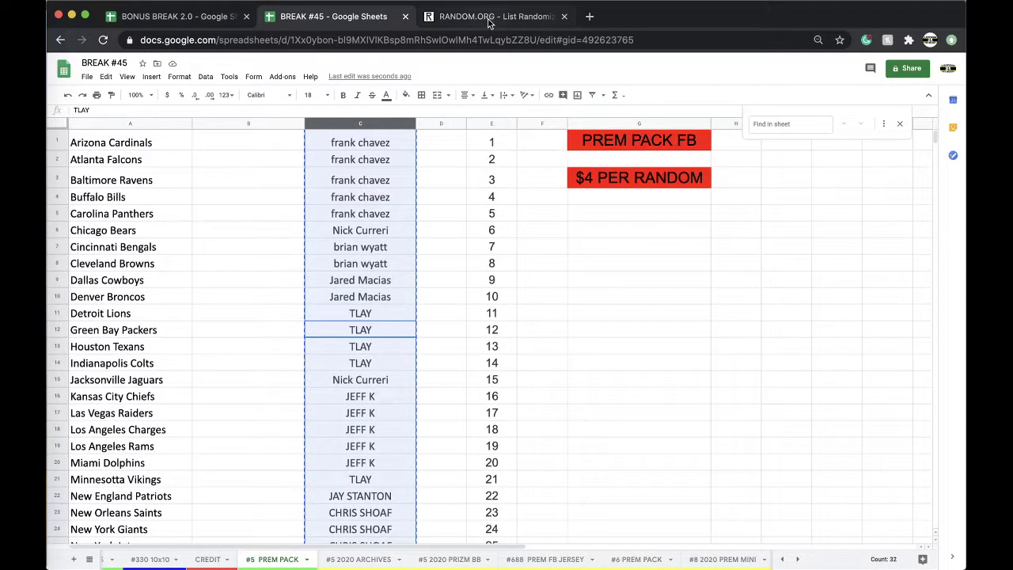
{"action": "left_click", "coordinate": [479, 17]}
Paste the buyer names into RANDOM.ORG and shuffle the list five times
{"action": "key", "text": "Return"}
{"action": "left_click", "coordinate": [300, 346]}
{"action": "key", "text": "super+v"}
{"action": "left_click", "coordinate": [277, 467]}
{"action": "scroll", "coordinate": [266, 459], "scroll_direction": "down", "scroll_amount": 3}
{"action": "left_click", "coordinate": [261, 486]}
{"action": "scroll", "coordinate": [262, 485], "scroll_direction": "down", "scroll_amount": 5}
{"action": "left_click", "coordinate": [258, 482]}
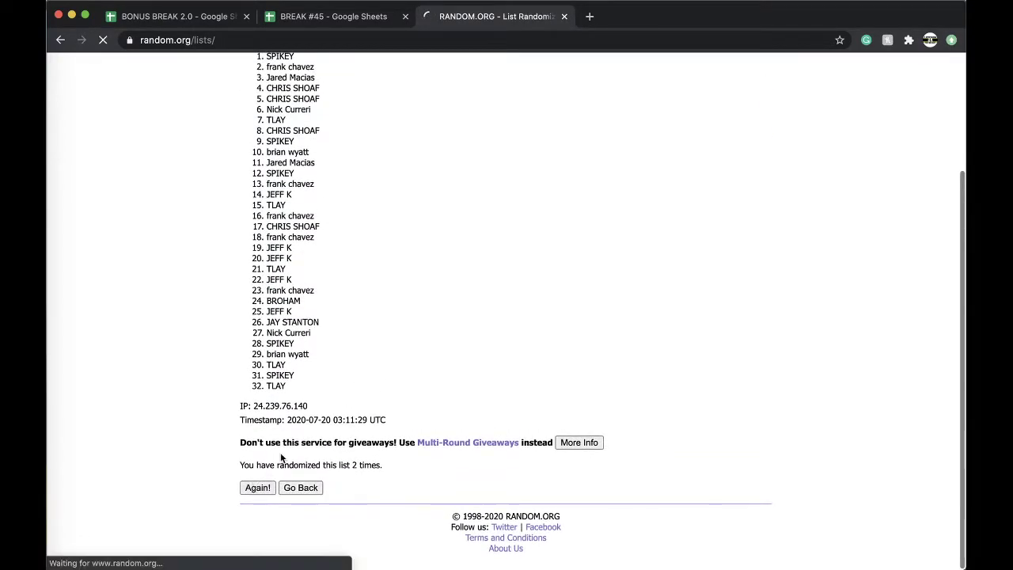
{"action": "left_click", "coordinate": [257, 486]}
{"action": "left_click", "coordinate": [257, 483]}
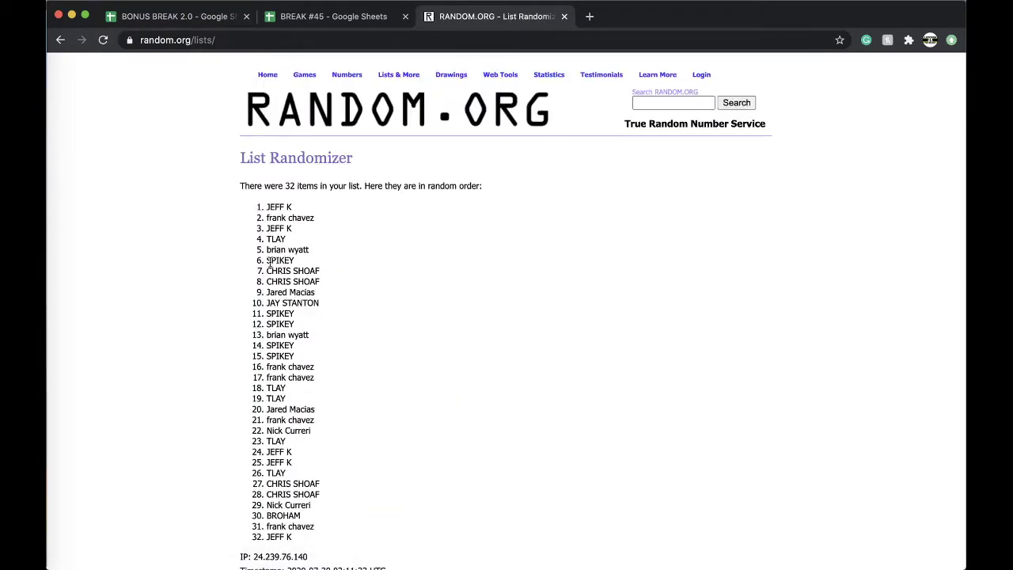
Paste the 32 shuffled names into column B, enlarge their font, and sort A to Z
{"action": "left_click_drag", "start_coordinate": [266, 207], "coordinate": [381, 387]}
{"action": "key", "text": "super+c"}
{"action": "scroll", "coordinate": [388, 398], "scroll_direction": "down", "scroll_amount": 3}
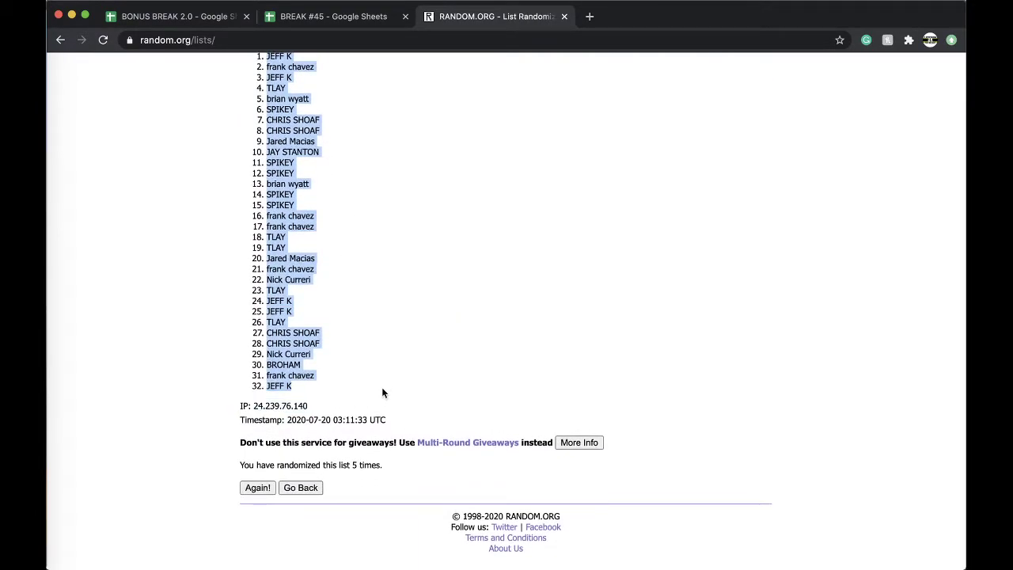
{"action": "left_click", "coordinate": [331, 16]}
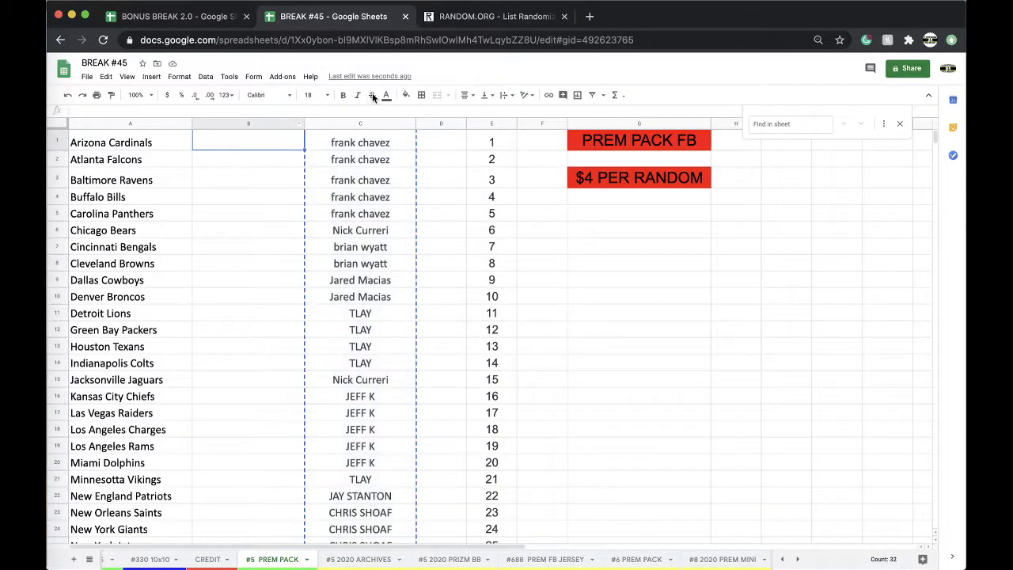
{"action": "key", "text": "super+v"}
{"action": "left_click", "coordinate": [324, 95]}
{"action": "left_click", "coordinate": [311, 226]}
{"action": "left_click", "coordinate": [205, 76]}
{"action": "left_click", "coordinate": [237, 95]}
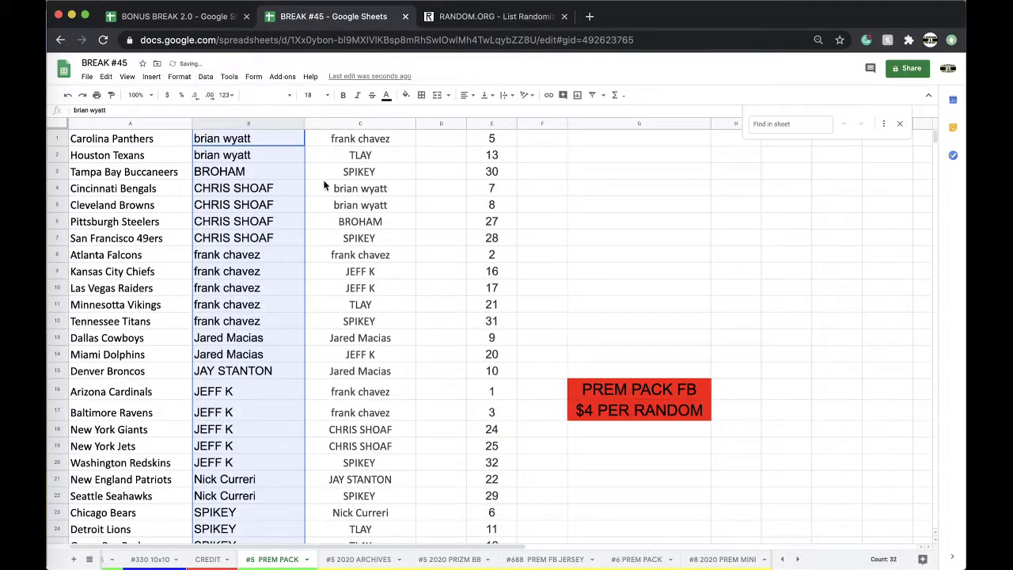
{"action": "left_click", "coordinate": [256, 153]}
{"action": "left_click", "coordinate": [242, 178]}
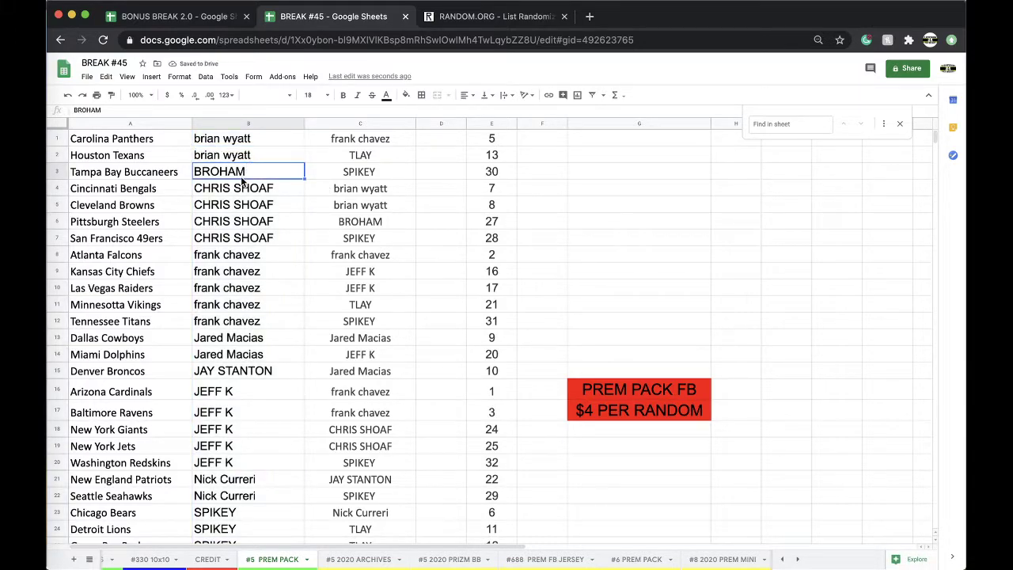
Review the sorted buyer names in column B, then open the #5 2020 ARCHIVES sheet
{"action": "left_click", "coordinate": [235, 238]}
{"action": "scroll", "coordinate": [262, 200], "scroll_direction": "down", "scroll_amount": 1}
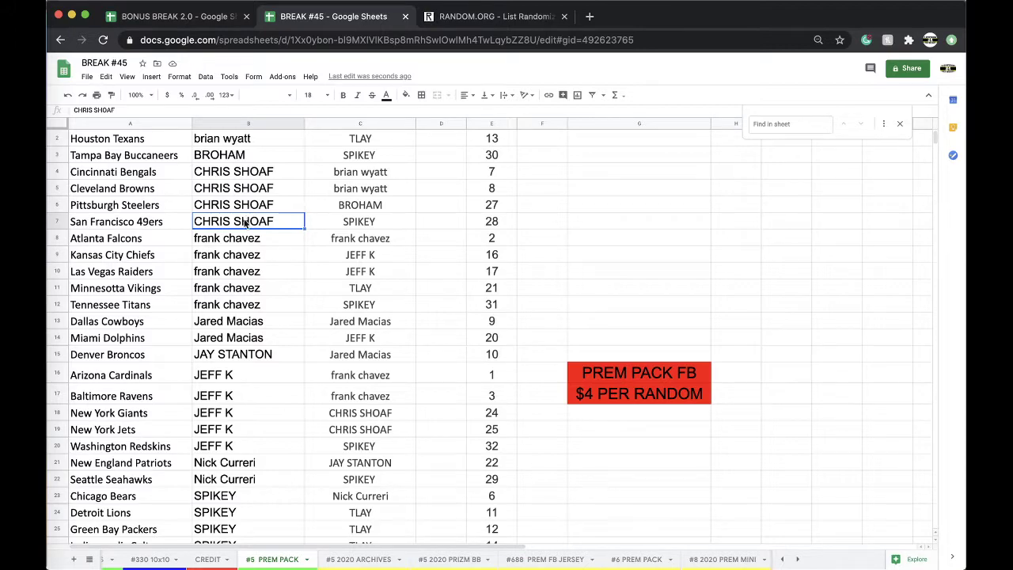
{"action": "scroll", "coordinate": [242, 250], "scroll_direction": "down", "scroll_amount": 2}
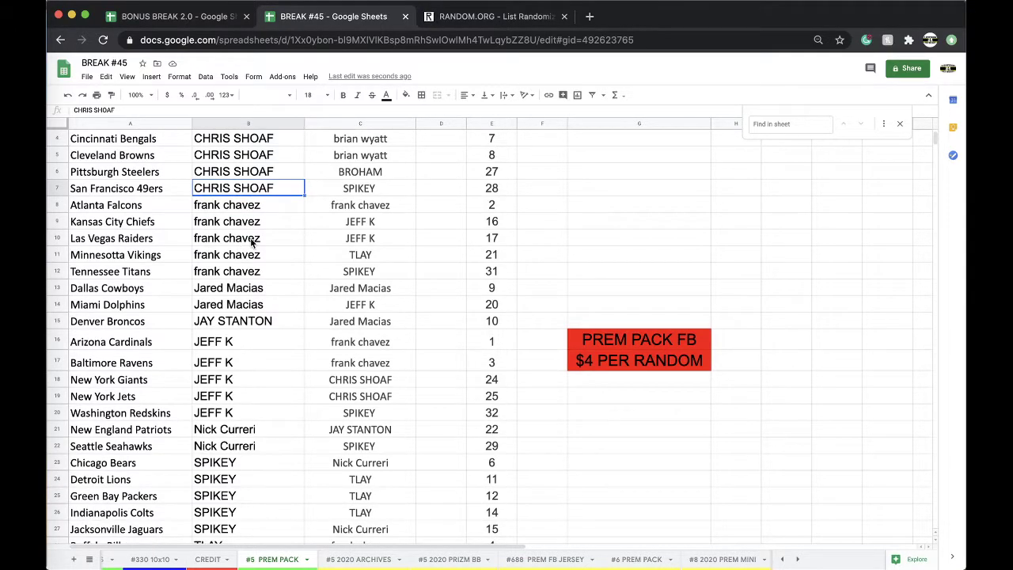
{"action": "scroll", "coordinate": [252, 243], "scroll_direction": "down", "scroll_amount": 2}
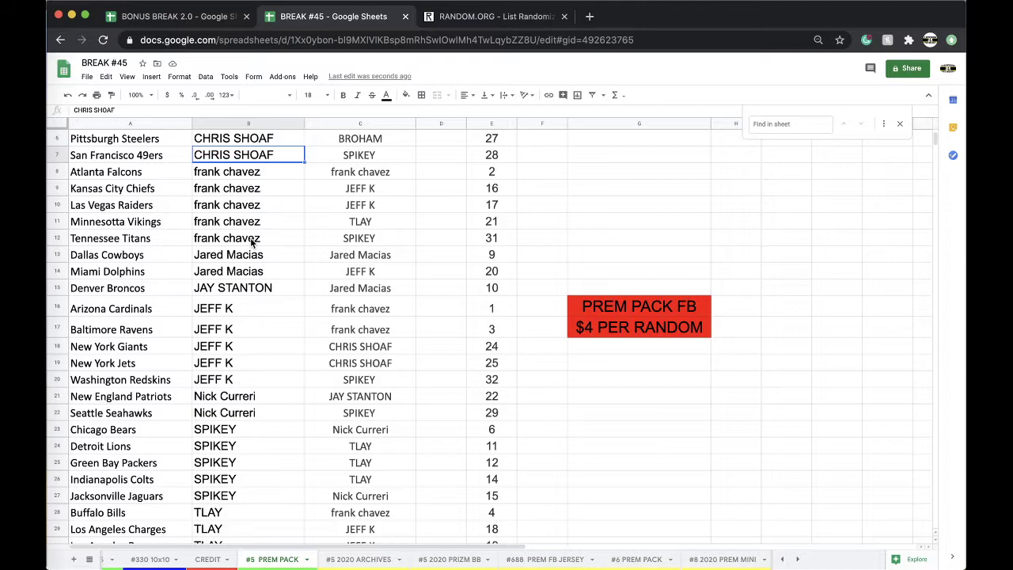
{"action": "scroll", "coordinate": [252, 243], "scroll_direction": "down", "scroll_amount": 1}
{"action": "left_click", "coordinate": [227, 292]}
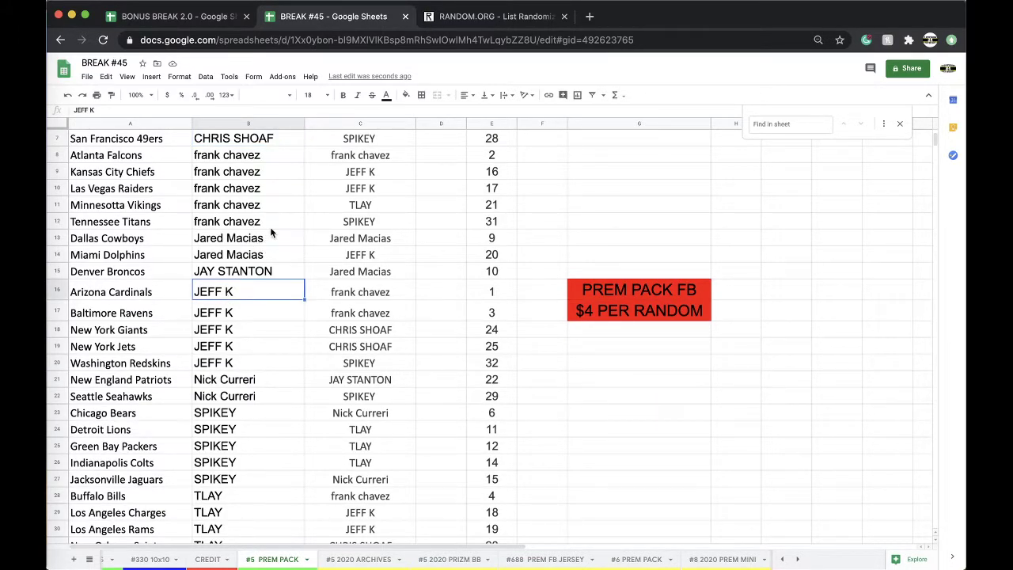
{"action": "scroll", "coordinate": [270, 232], "scroll_direction": "down", "scroll_amount": 4}
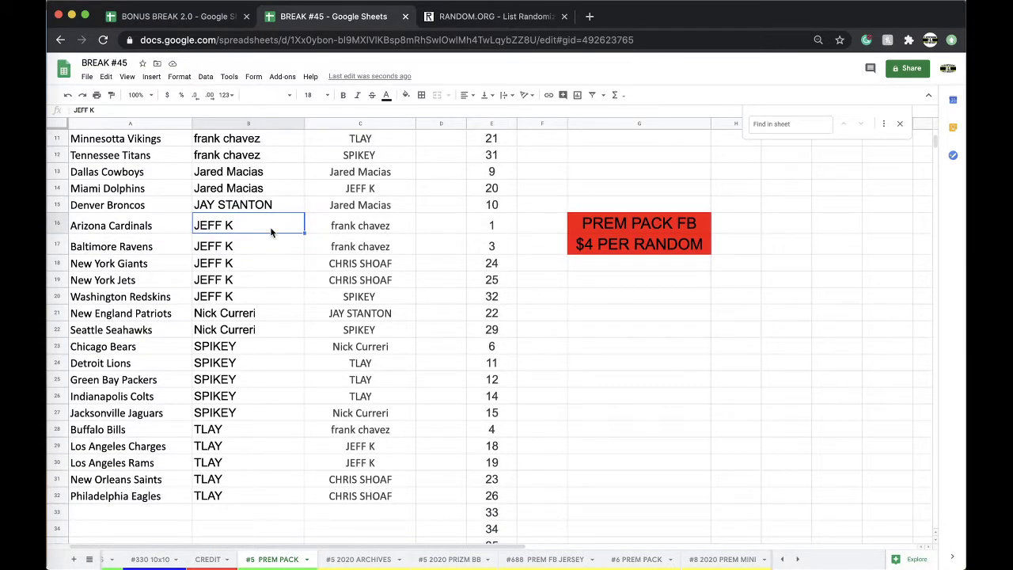
{"action": "scroll", "coordinate": [269, 231], "scroll_direction": "down", "scroll_amount": 1}
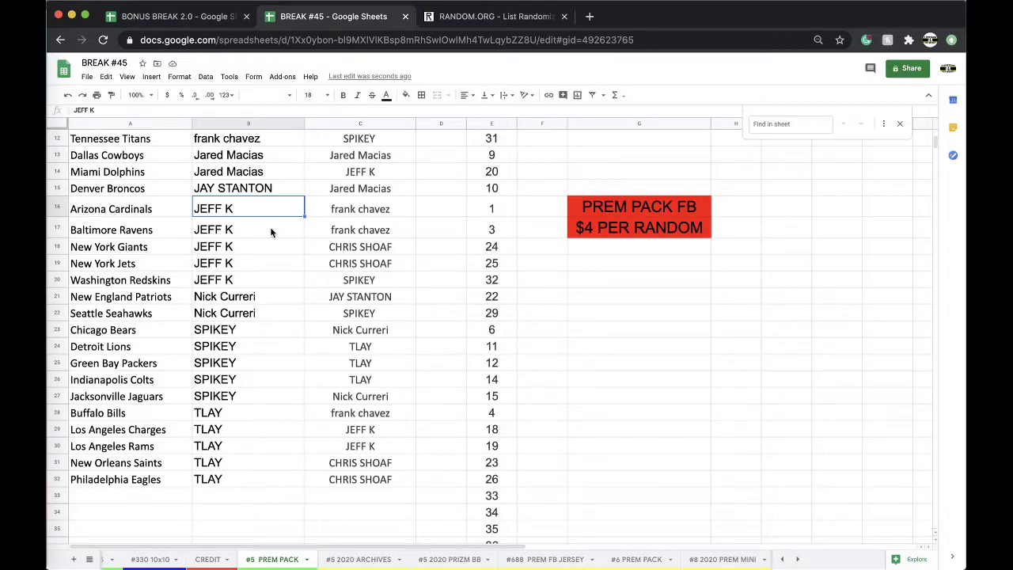
{"action": "left_click", "coordinate": [369, 558]}
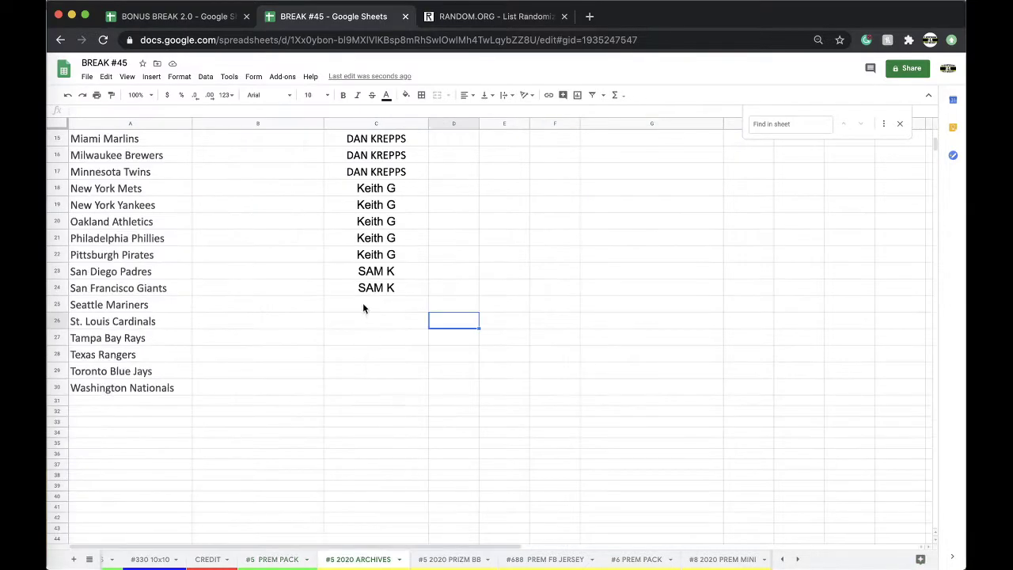
Enter a buyer name in C25 beside Seattle Mariners, then clear it again
{"action": "left_click", "coordinate": [357, 304]}
{"action": "type", "text": "NICK C"}
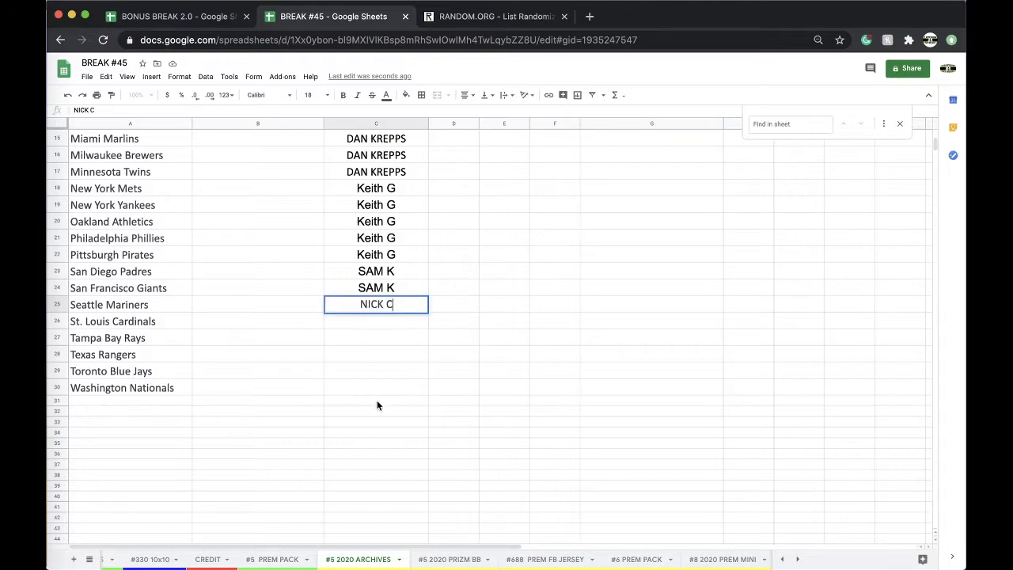
{"action": "scroll", "coordinate": [377, 400], "scroll_direction": "up", "scroll_amount": 5}
{"action": "left_click", "coordinate": [378, 329]}
{"action": "scroll", "coordinate": [403, 332], "scroll_direction": "down", "scroll_amount": 6}
{"action": "left_click", "coordinate": [369, 242]}
{"action": "key", "text": "BackSpace"}
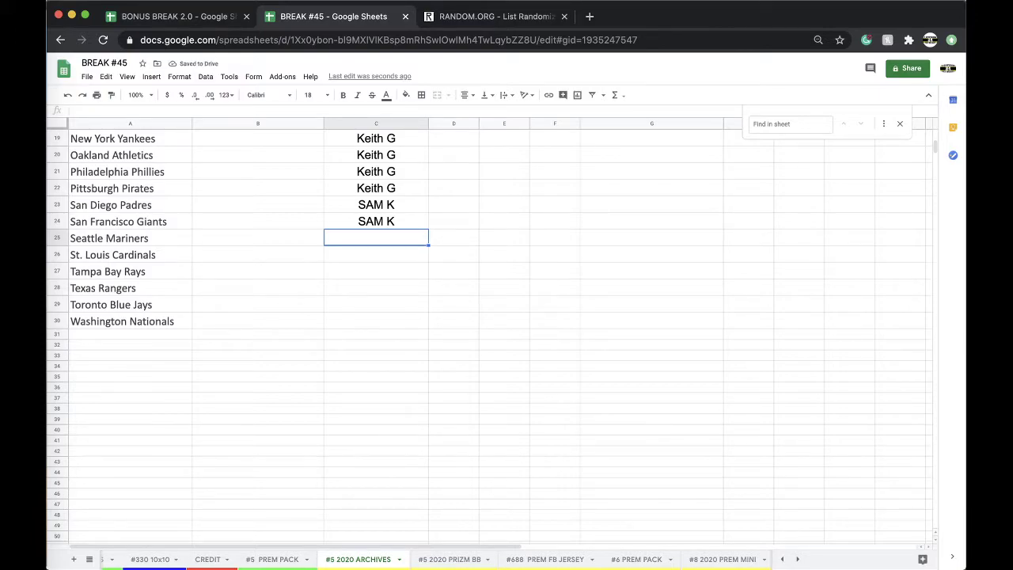
{"action": "left_click", "coordinate": [281, 559]}
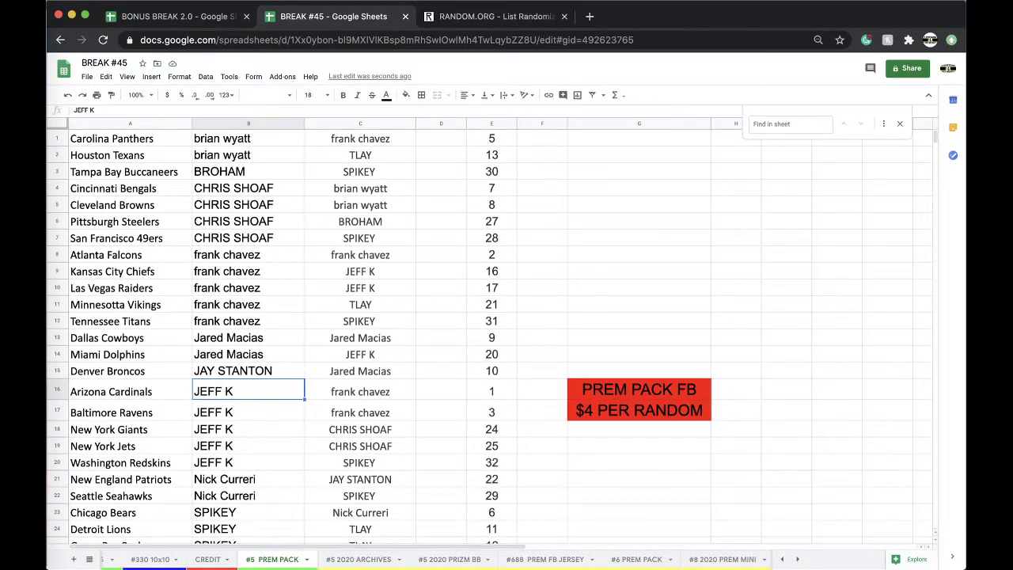
On the CREDIT sheet, clear the -$36.00 credit in B137 and remove A137's red fill
{"action": "left_click", "coordinate": [207, 559]}
{"action": "left_click", "coordinate": [273, 454]}
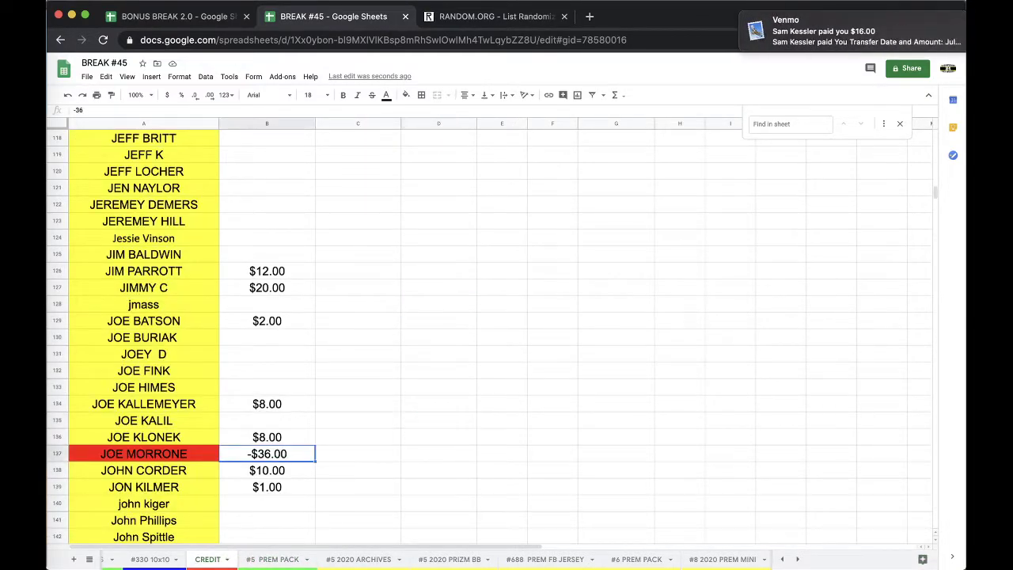
{"action": "key", "text": "BackSpace"}
{"action": "key", "text": "Left"}
{"action": "left_click", "coordinate": [406, 95]}
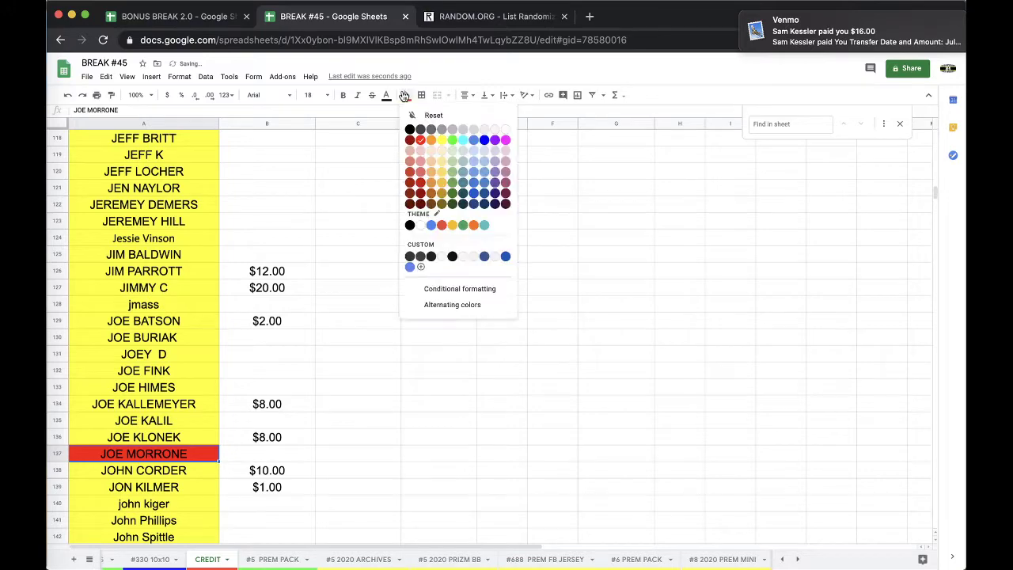
{"action": "left_click", "coordinate": [441, 142]}
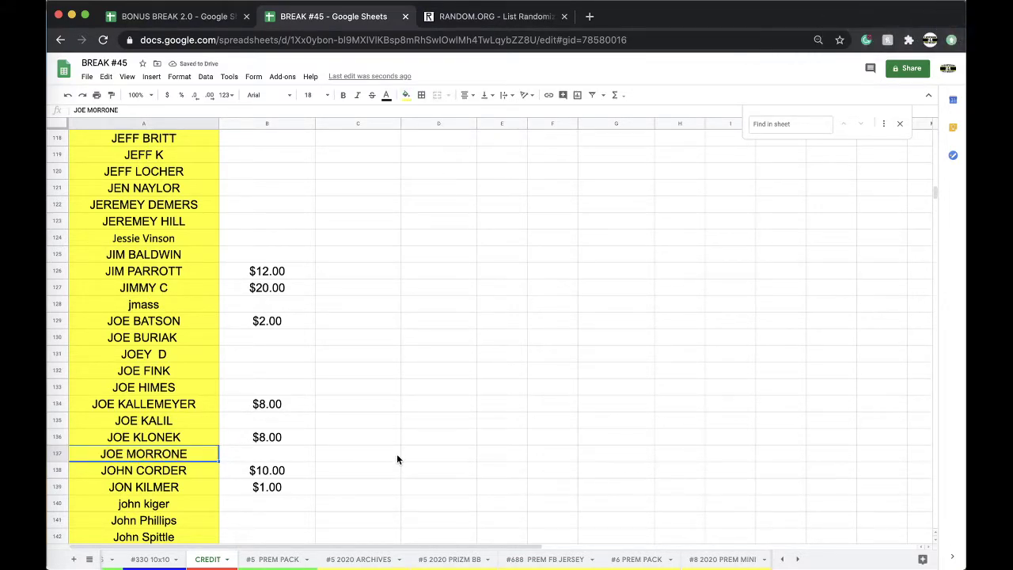
{"action": "left_click", "coordinate": [374, 558]}
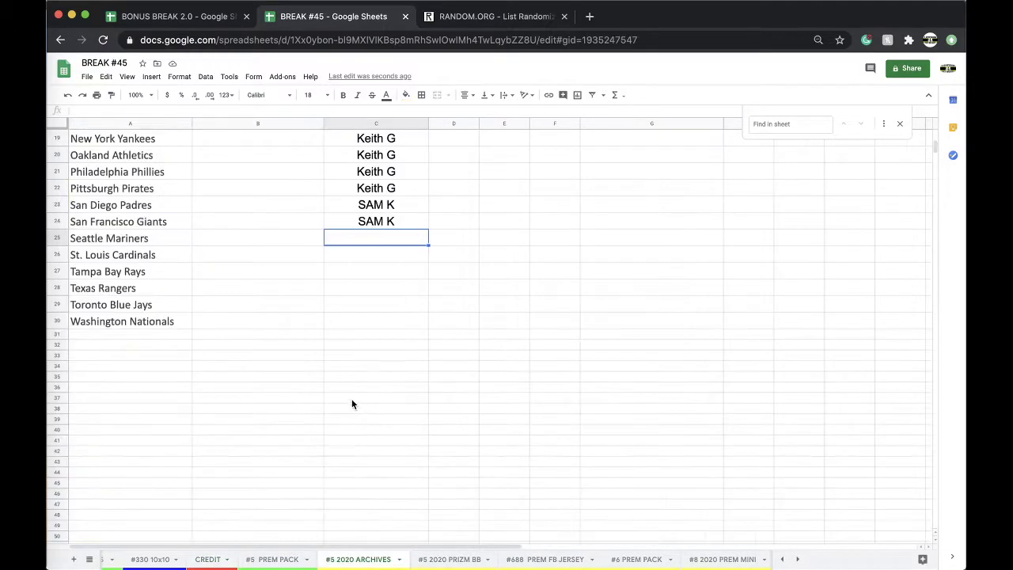
Enter a buyer in C25, copy it down to C26, and fill both cells yellow
{"action": "type", "text": "TLAY"}
{"action": "key", "text": "Return"}
{"action": "left_click", "coordinate": [374, 241]}
{"action": "left_click_drag", "start_coordinate": [428, 246], "coordinate": [376, 256]}
{"action": "left_click", "coordinate": [406, 96]}
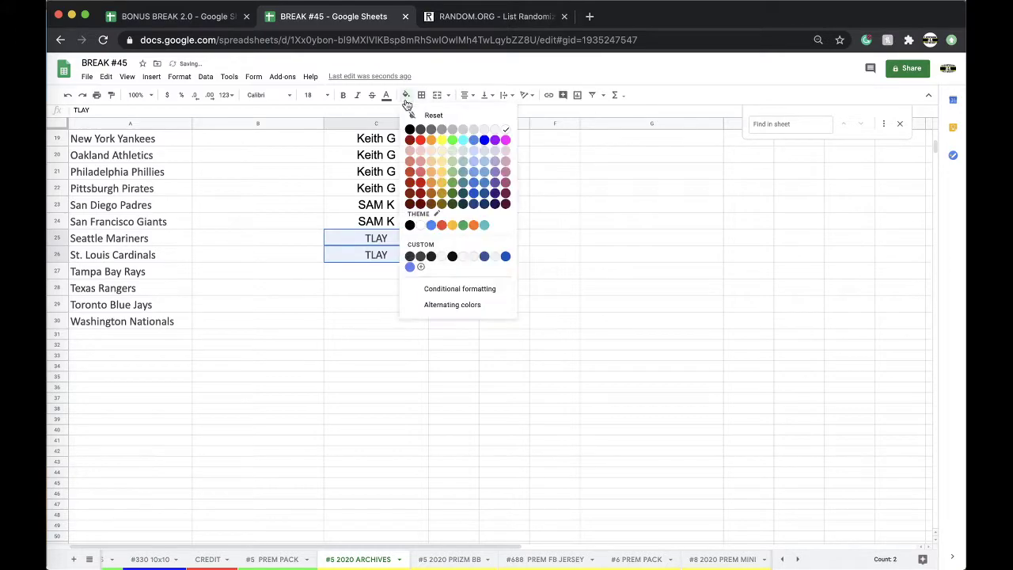
{"action": "left_click", "coordinate": [441, 140]}
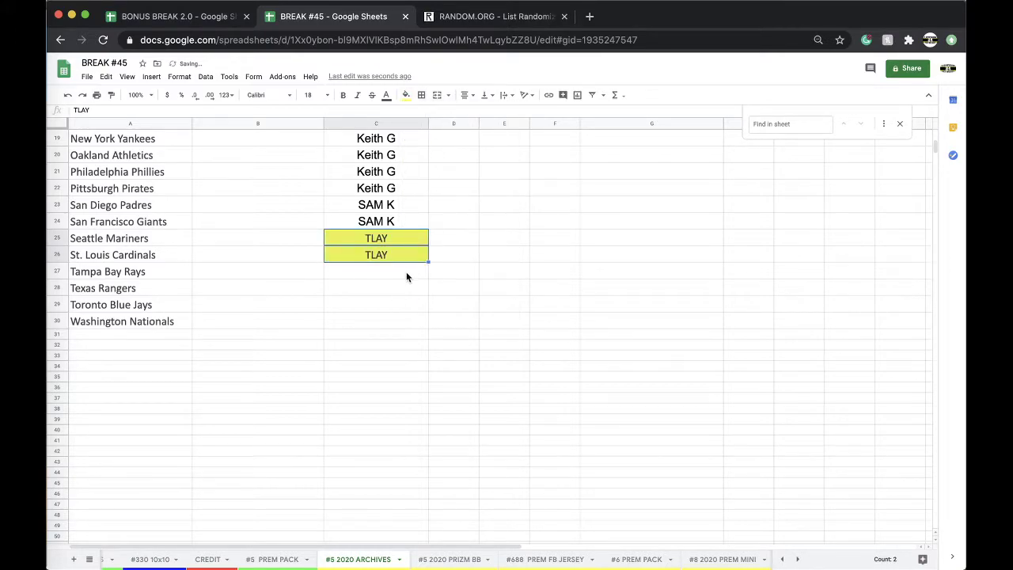
Replace the buyer in C25 with a different name and remove its fill
{"action": "left_click", "coordinate": [393, 237]}
{"action": "type", "text": "SUZ M"}
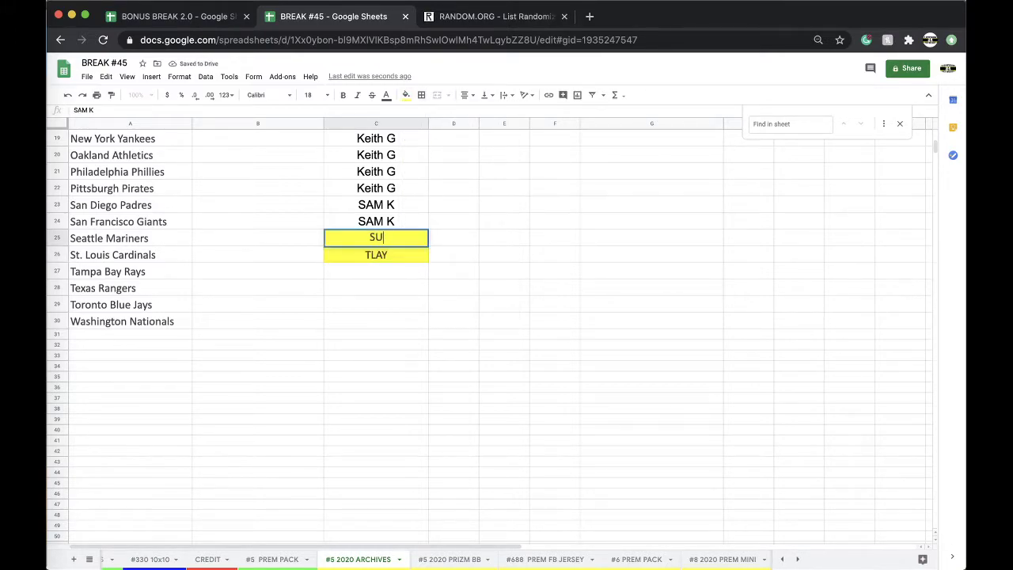
{"action": "key", "text": "Return"}
{"action": "key", "text": "Up"}
{"action": "left_click", "coordinate": [406, 95]}
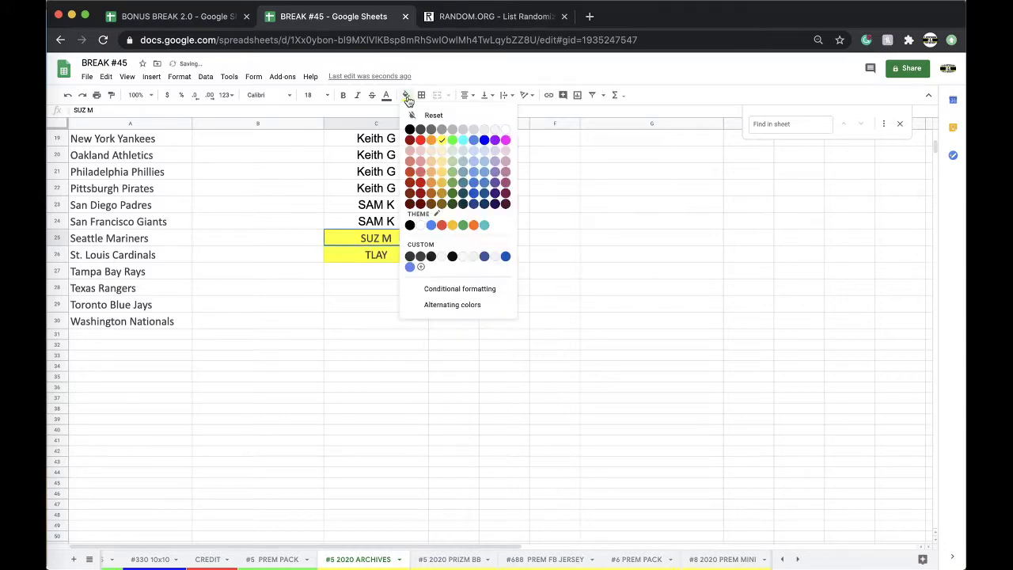
{"action": "left_click", "coordinate": [409, 109]}
Paste the copied buyer name into C1, the Arizona Cardinals slot on #6 PREM PACK
{"action": "left_click", "coordinate": [439, 562]}
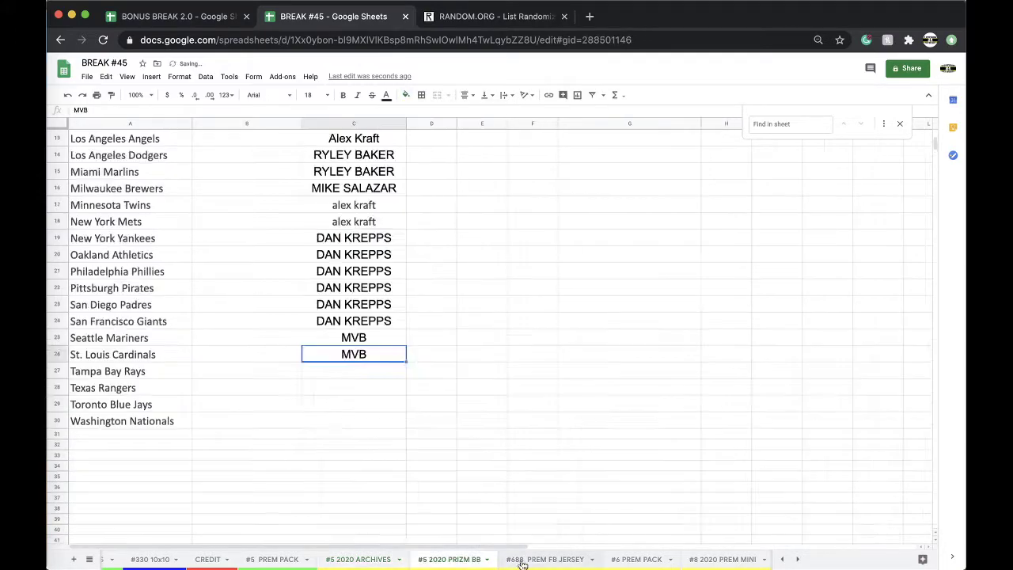
{"action": "left_click", "coordinate": [614, 562]}
{"action": "scroll", "coordinate": [351, 152], "scroll_direction": "up", "scroll_amount": 15}
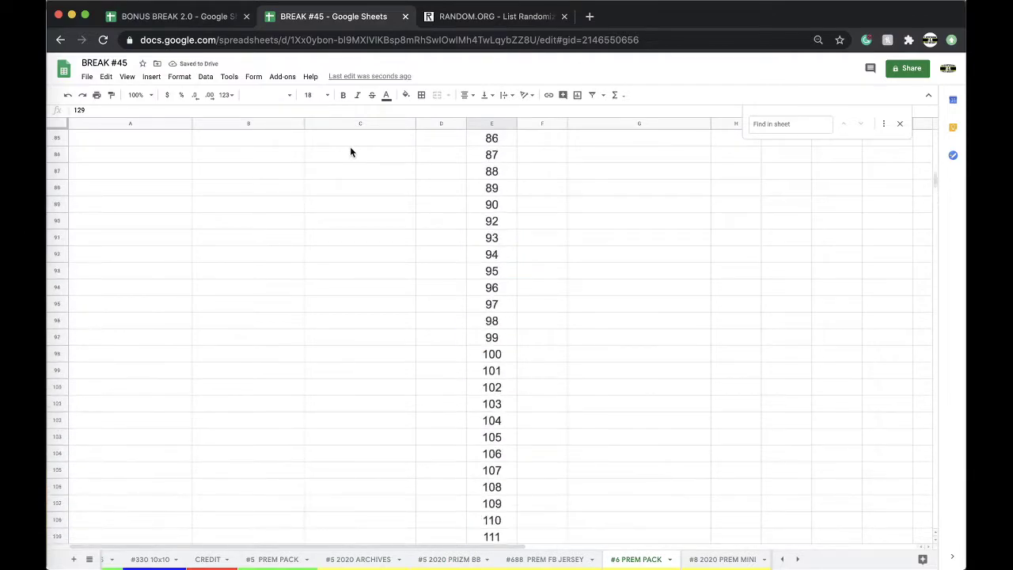
{"action": "scroll", "coordinate": [350, 146], "scroll_direction": "up", "scroll_amount": 10}
{"action": "left_click", "coordinate": [350, 144]}
{"action": "type", "text": "SUZ M"}
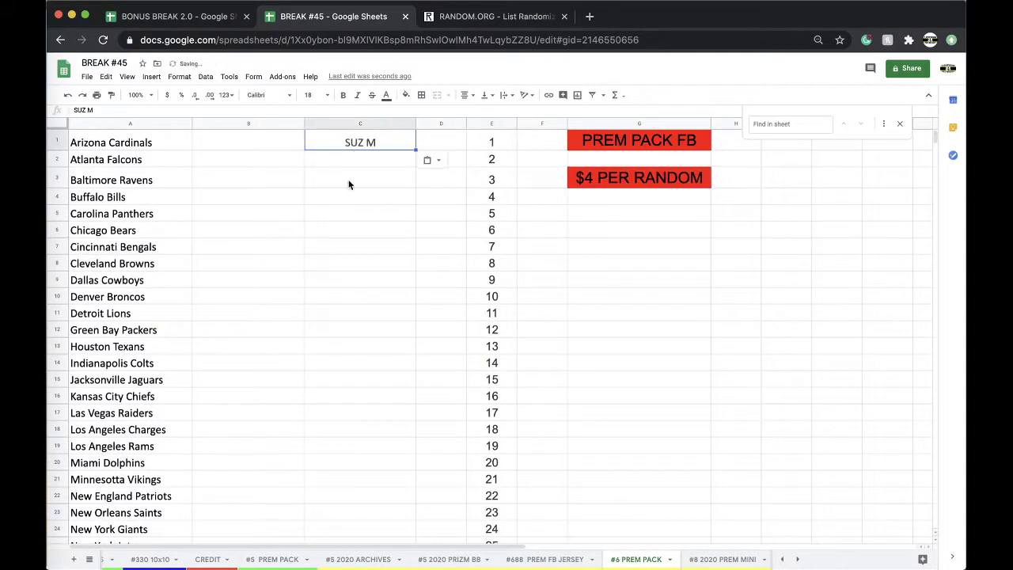
On #5 2020 ARCHIVES, copy the yellow buyer into C27 and a new buyer into C28–C30
{"action": "left_click", "coordinate": [392, 562]}
{"action": "key", "text": "Down"}
{"action": "key", "text": "cmd+c"}
{"action": "key", "text": "Down"}
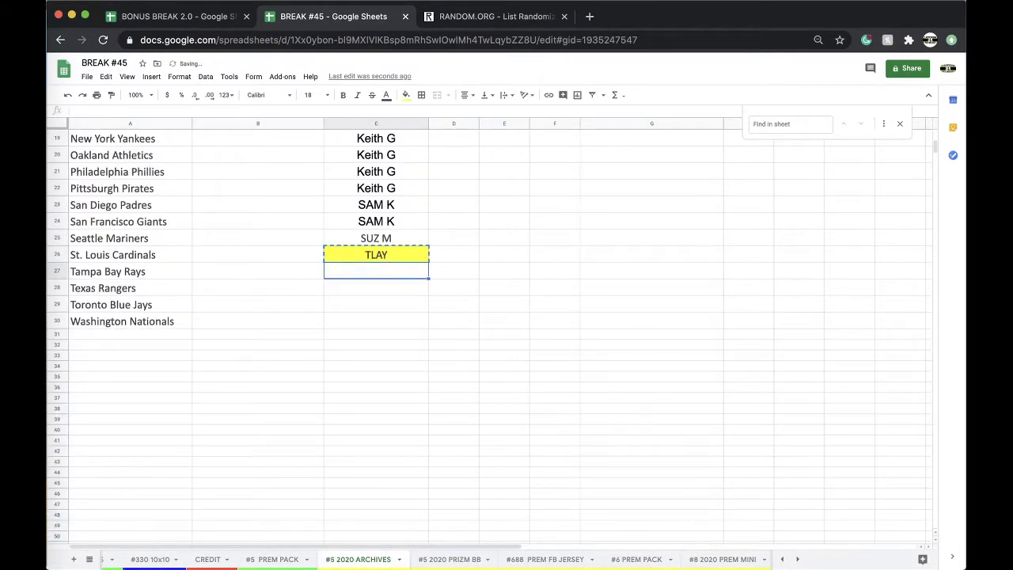
{"action": "key", "text": "cmd+v"}
{"action": "key", "text": "Down"}
{"action": "left_click", "coordinate": [404, 274]}
{"action": "left_click", "coordinate": [391, 290]}
{"action": "key", "text": "cmd+c"}
{"action": "key", "text": "Down"}
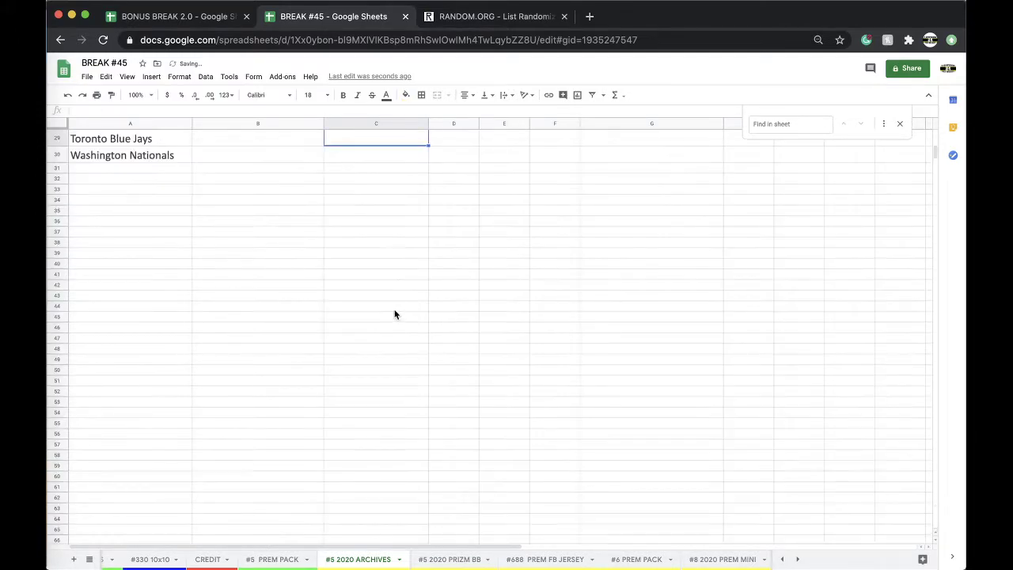
{"action": "key", "text": "cmd+v"}
{"action": "key", "text": "Down"}
{"action": "key", "text": "cmd+v"}
Highlight C28:C30 on #5 2020 ARCHIVES in yellow
{"action": "right_click", "coordinate": [380, 559]}
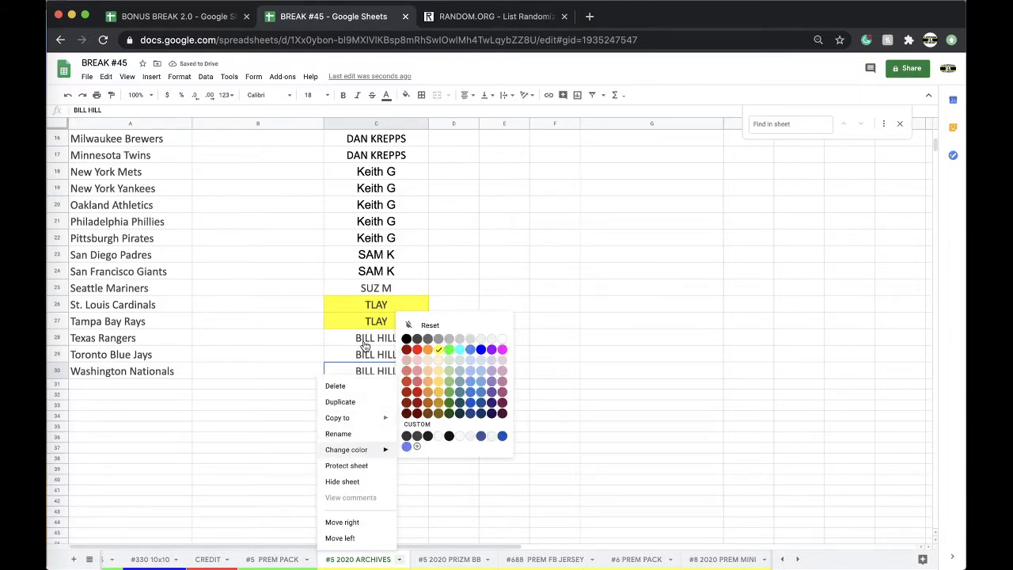
{"action": "left_click", "coordinate": [364, 342]}
{"action": "left_click", "coordinate": [364, 342], "text": "shift"}
{"action": "left_click", "coordinate": [406, 94]}
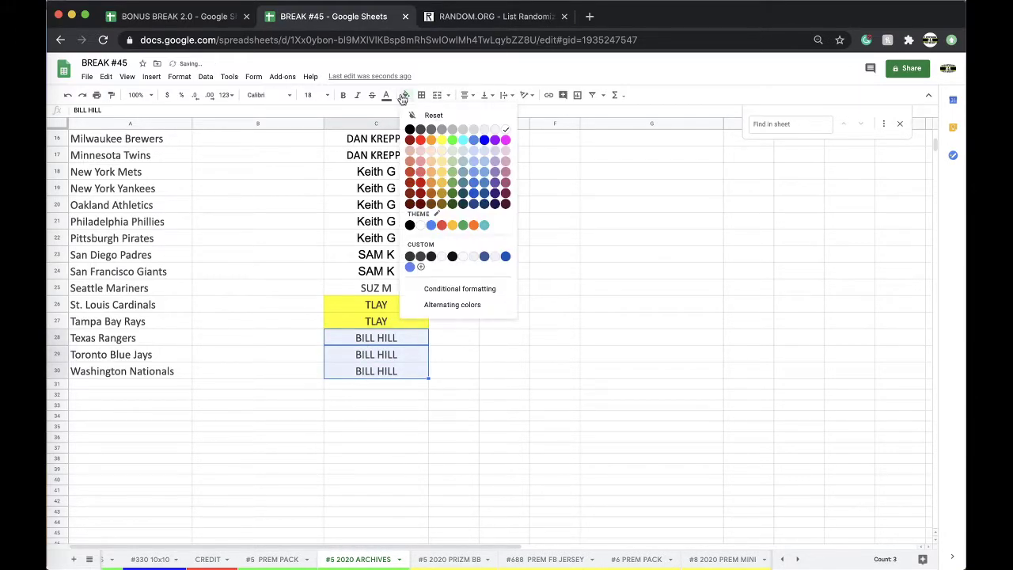
{"action": "left_click", "coordinate": [441, 140]}
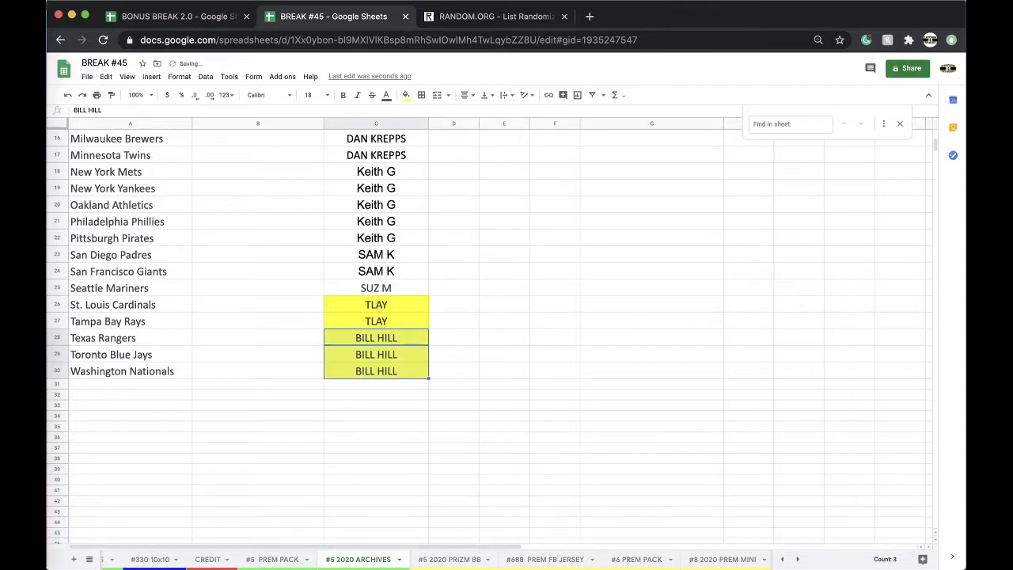
On #6 PREM PACK, enter the first buyer's name in C2 and copy it into C3
{"action": "left_click", "coordinate": [636, 559]}
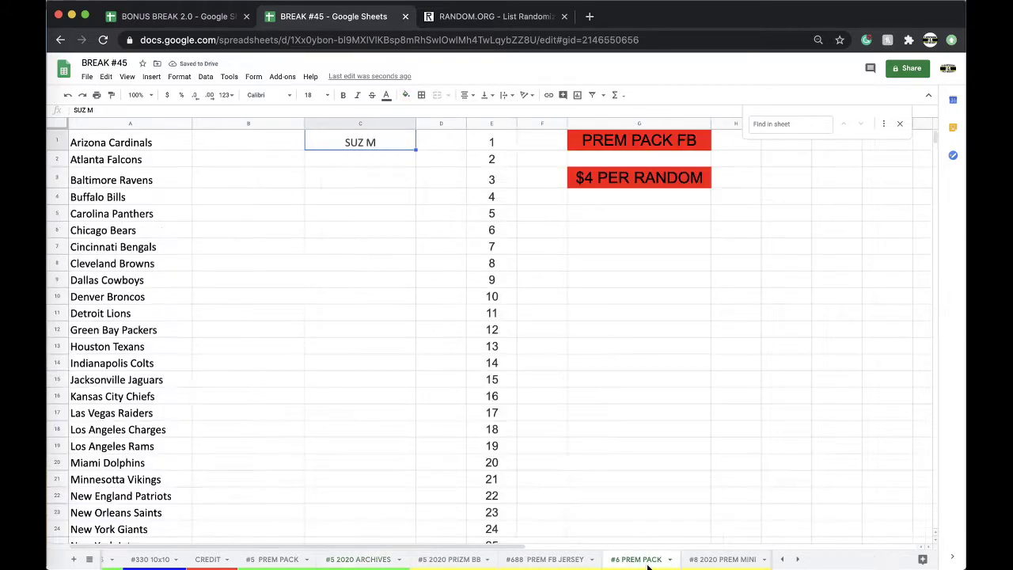
{"action": "left_click", "coordinate": [354, 159]}
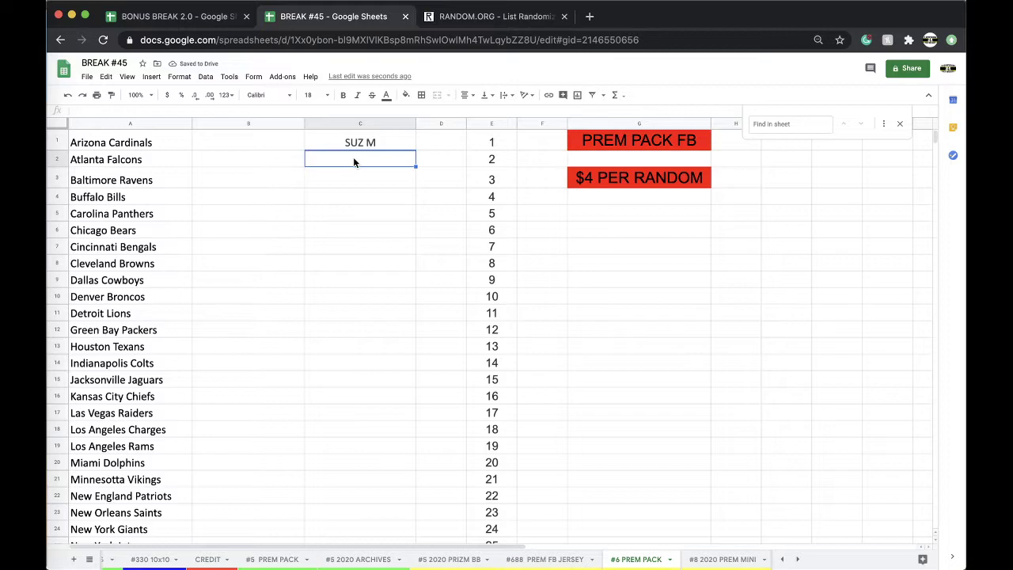
{"action": "key", "text": "Return"}
{"action": "left_click", "coordinate": [372, 163]}
{"action": "key", "text": "ctrl+c"}
{"action": "key", "text": "Down"}
{"action": "key", "text": "ctrl+v"}
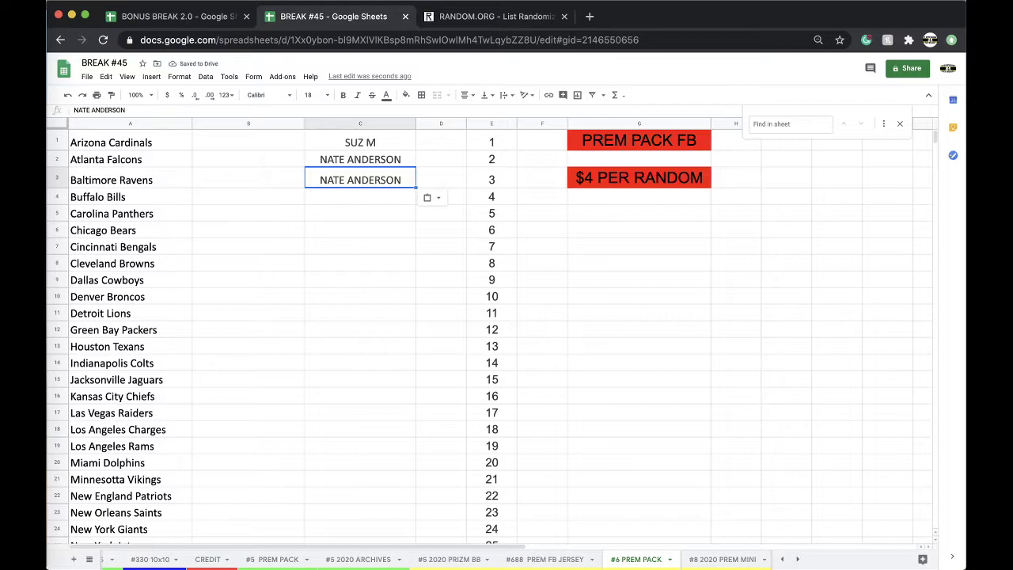
Enter the second buyer's name in C4 for the Buffalo Bills and copy it into C5
{"action": "left_click", "coordinate": [387, 196]}
{"action": "type", "text": "SAMK"}
{"action": "key", "text": "BackSpace"}
{"action": "type", "text": "K"}
{"action": "left_click", "coordinate": [378, 225]}
{"action": "left_click", "coordinate": [366, 194]}
{"action": "key", "text": "ctrl+c"}
{"action": "key", "text": "Down"}
{"action": "key", "text": "ctrl+v"}
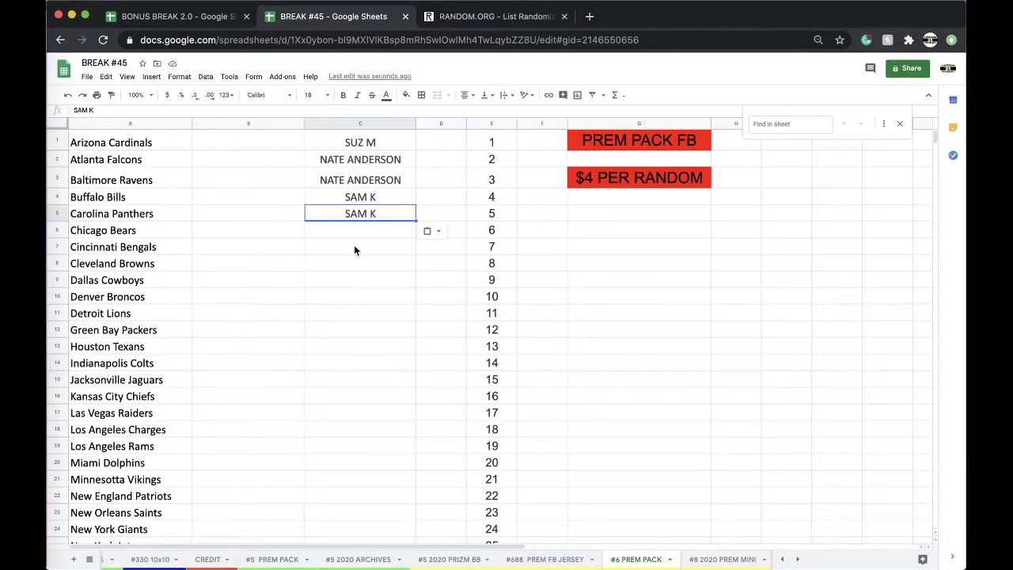
Redo the paste into C5, also fill C6 with that buyer, then return to #5 PREM PACK
{"action": "key", "text": "ctrl+z"}
{"action": "key", "text": "ctrl+v"}
{"action": "key", "text": "Down"}
{"action": "key", "text": "ctrl+v"}
{"action": "left_click", "coordinate": [273, 559]}
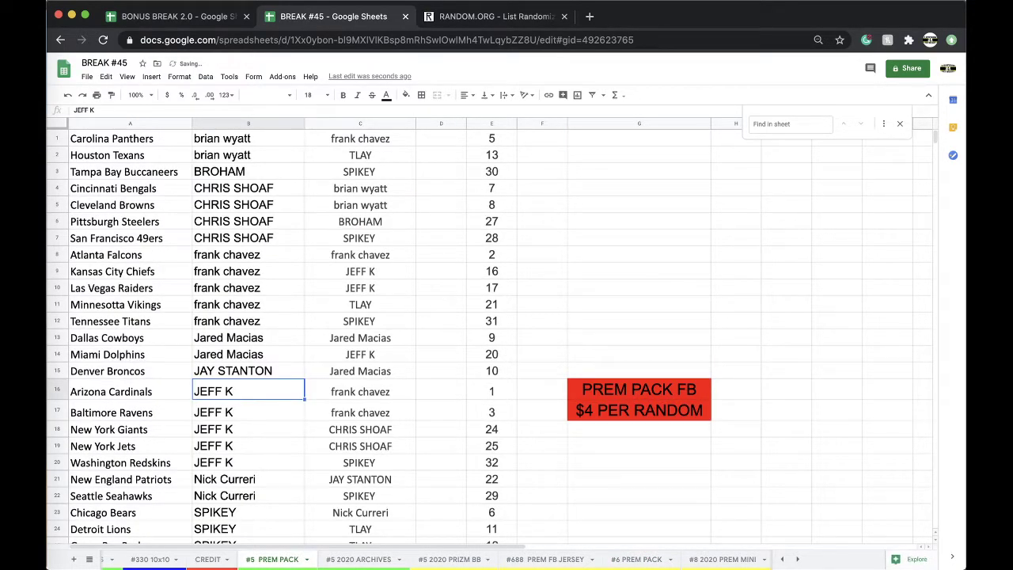